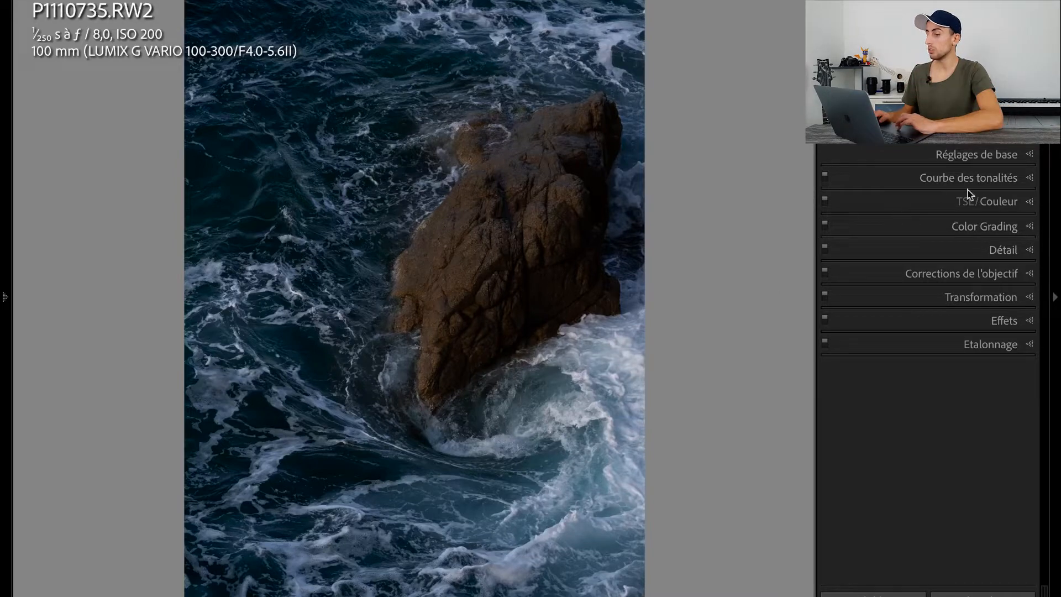
# In the Détail sharpening settings (Netteté), set Gain to 59 and Masquage to 37
pyautogui.click(1010, 253)
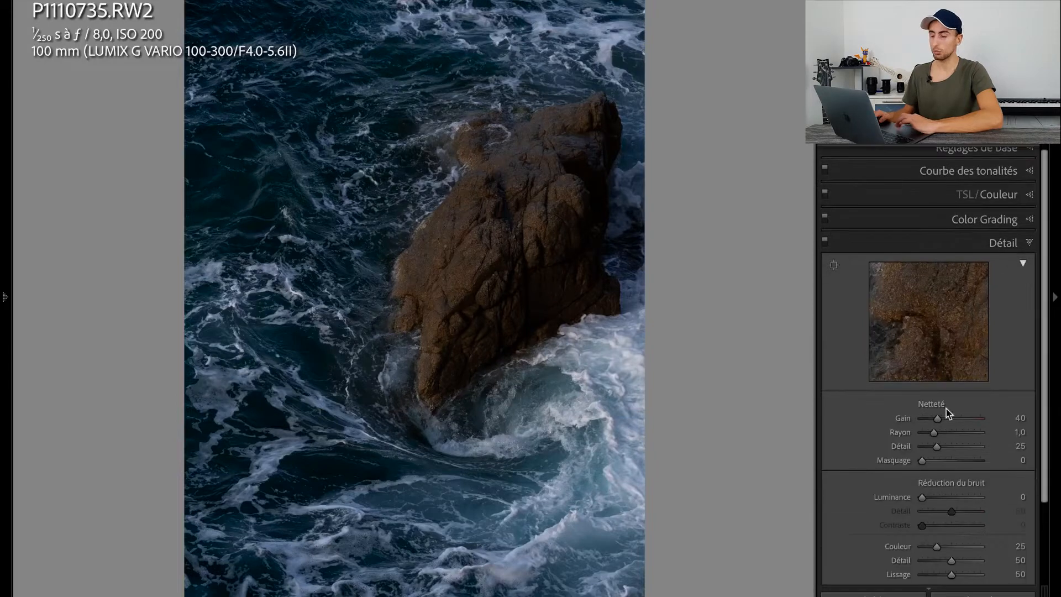
pyautogui.moveTo(938, 418); pyautogui.dragTo(946, 420)
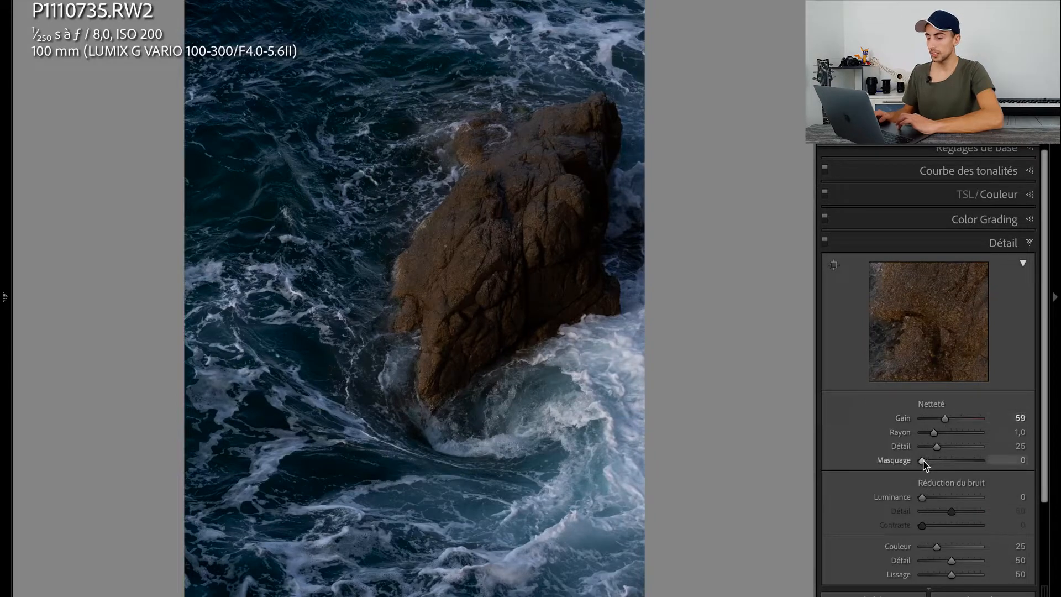
pyautogui.moveTo(923, 461); pyautogui.dragTo(944, 460)
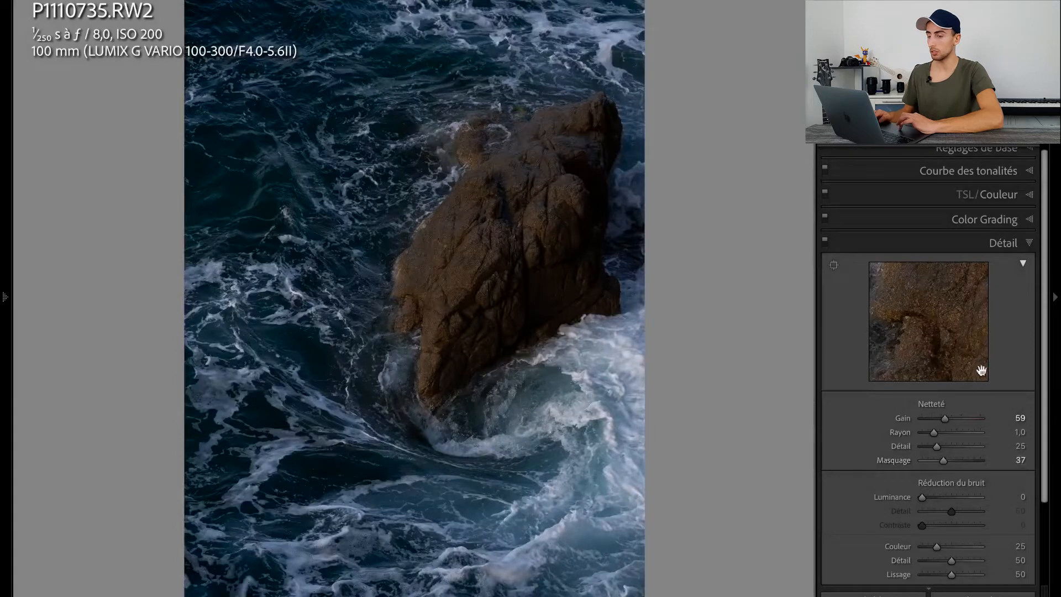
pyautogui.click(1027, 243)
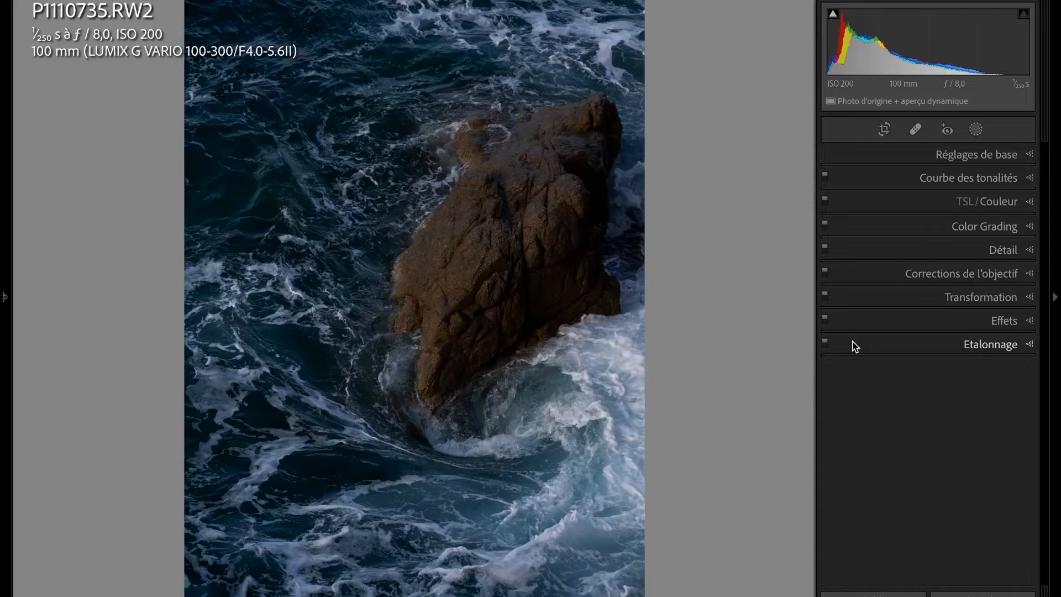
# Start cropping the photo and set the crop aspect ratio to 4 x 5 / 8 x 10
pyautogui.click(884, 130)
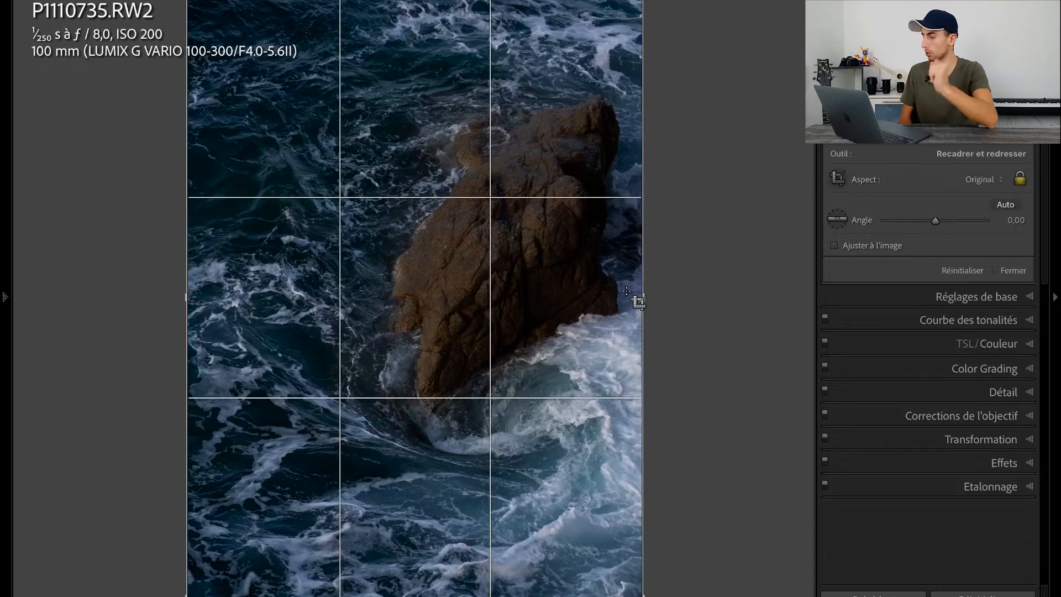
pyautogui.moveTo(747, 222); pyautogui.dragTo(749, 220)
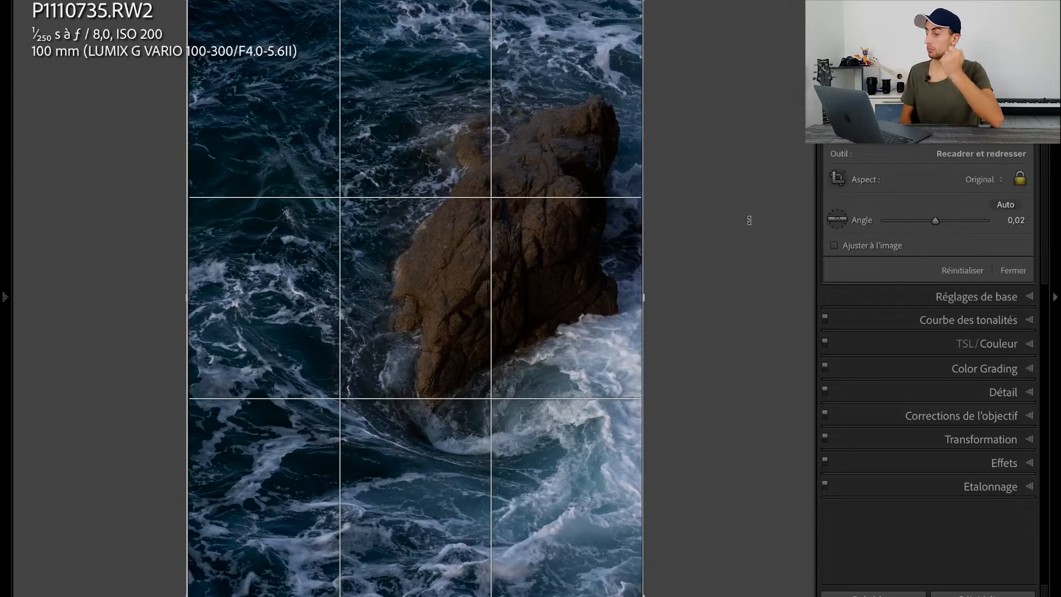
pyautogui.click(968, 183)
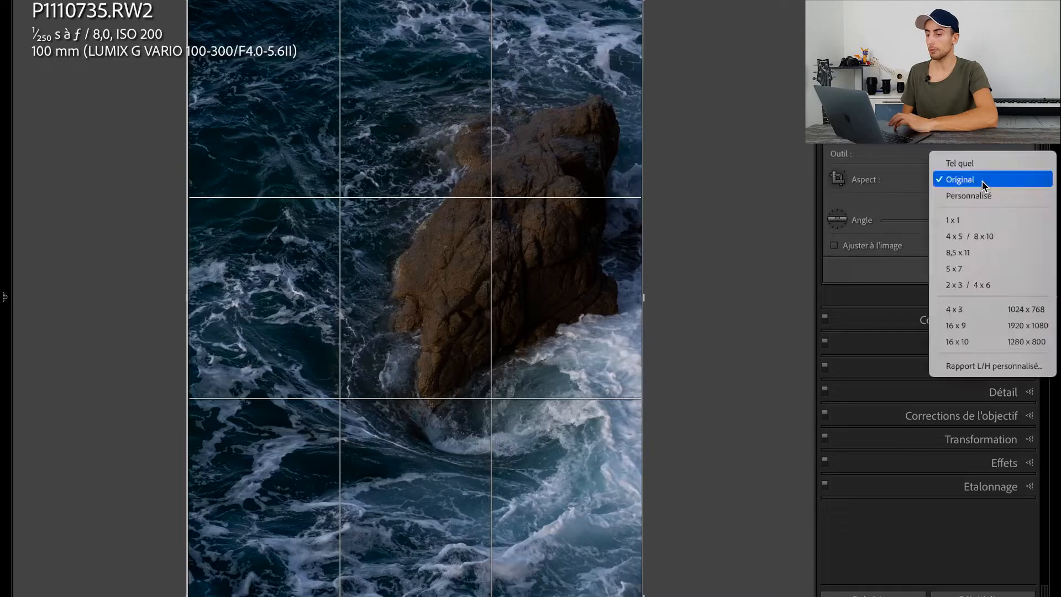
pyautogui.click(975, 237)
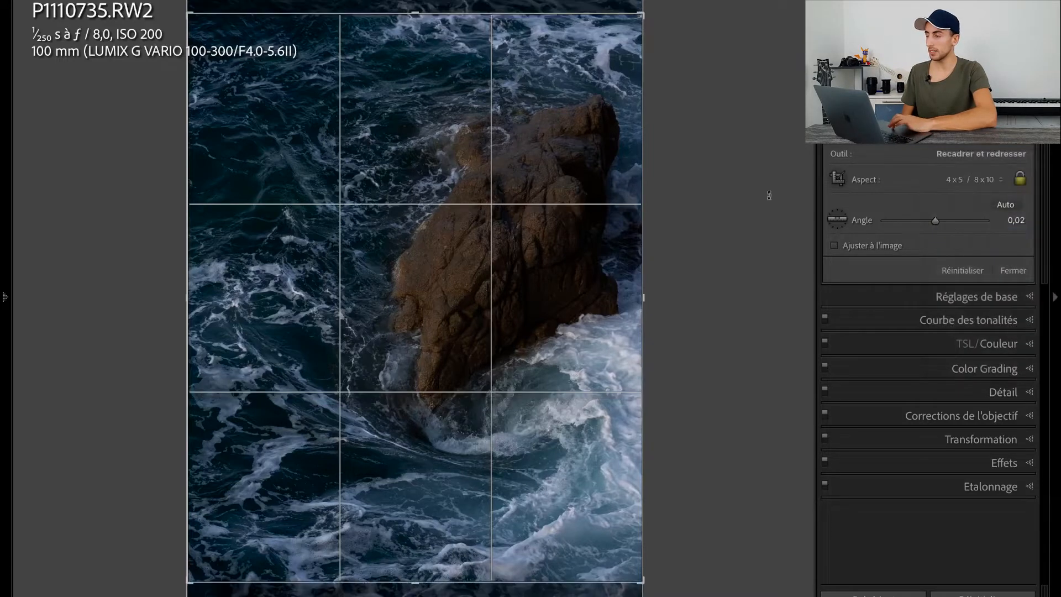
# Tighten the crop around the rock's lower part and the swirling wave, rotate it to an angle of 3,24, and apply it
pyautogui.moveTo(188, 14); pyautogui.dragTo(235, 95)
pyautogui.moveTo(436, 286); pyautogui.dragTo(491, 305)
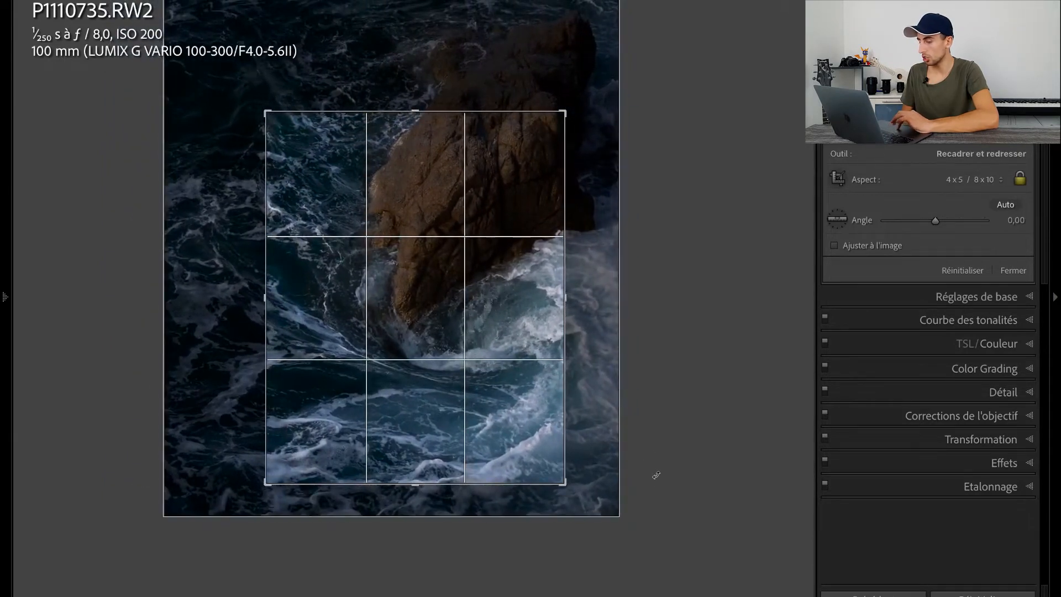
pyautogui.moveTo(655, 471); pyautogui.dragTo(645, 508)
pyautogui.moveTo(400, 288); pyautogui.dragTo(393, 301)
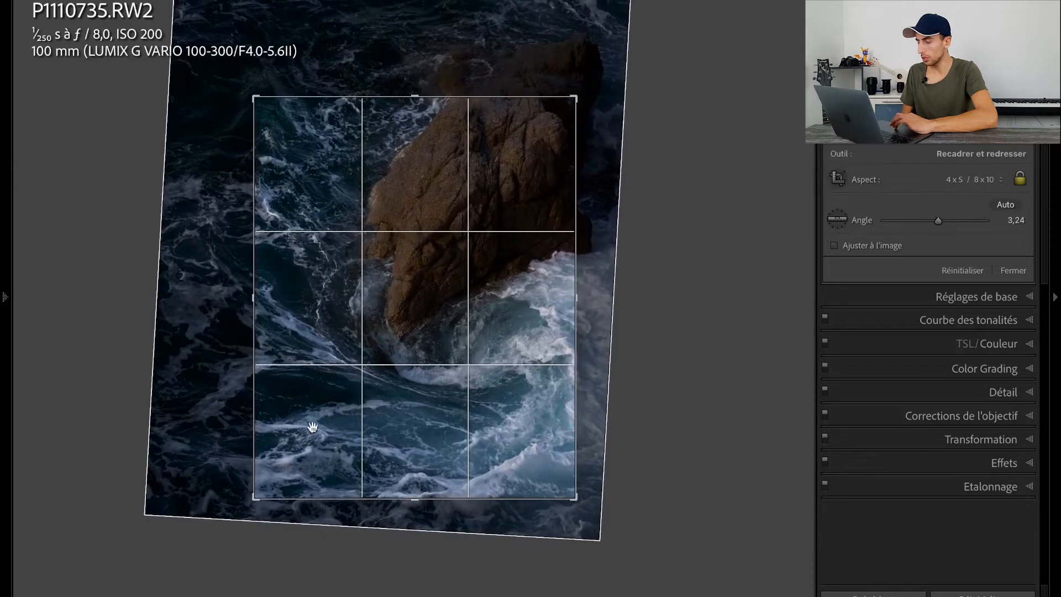
pyautogui.moveTo(258, 498); pyautogui.dragTo(245, 510)
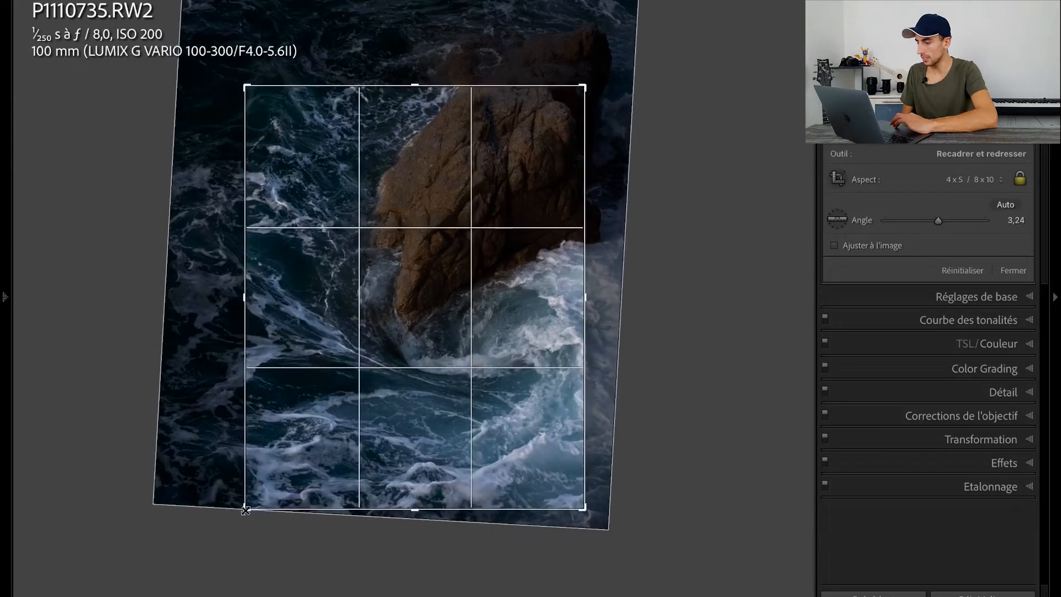
pyautogui.moveTo(331, 407); pyautogui.dragTo(329, 409)
pyautogui.press('Return')
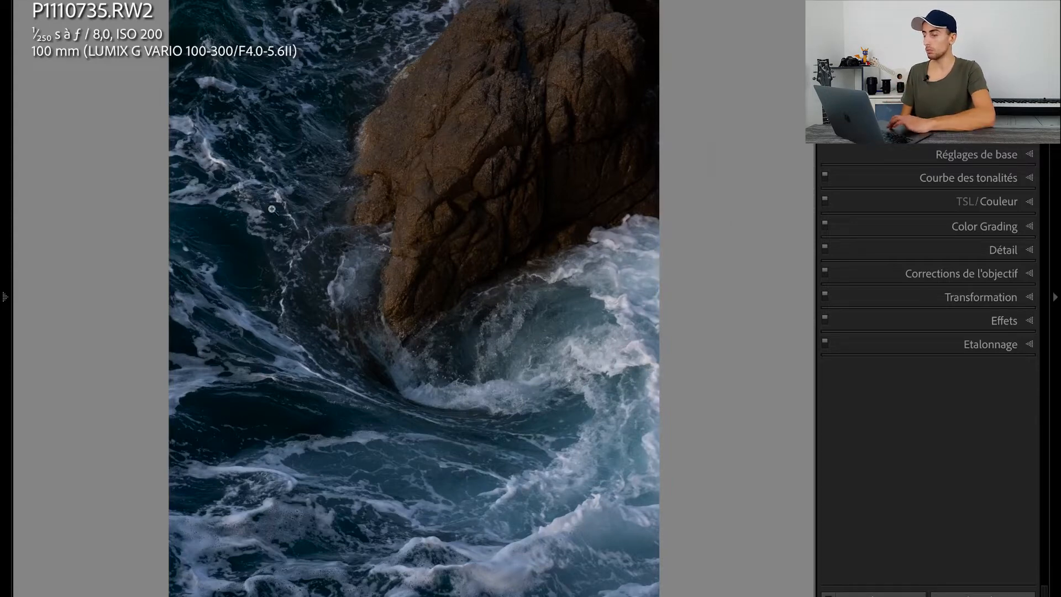
# Hide the file name and shooting information overlaid on the photo
pyautogui.rightClick(252, 203)
pyautogui.click(381, 451)
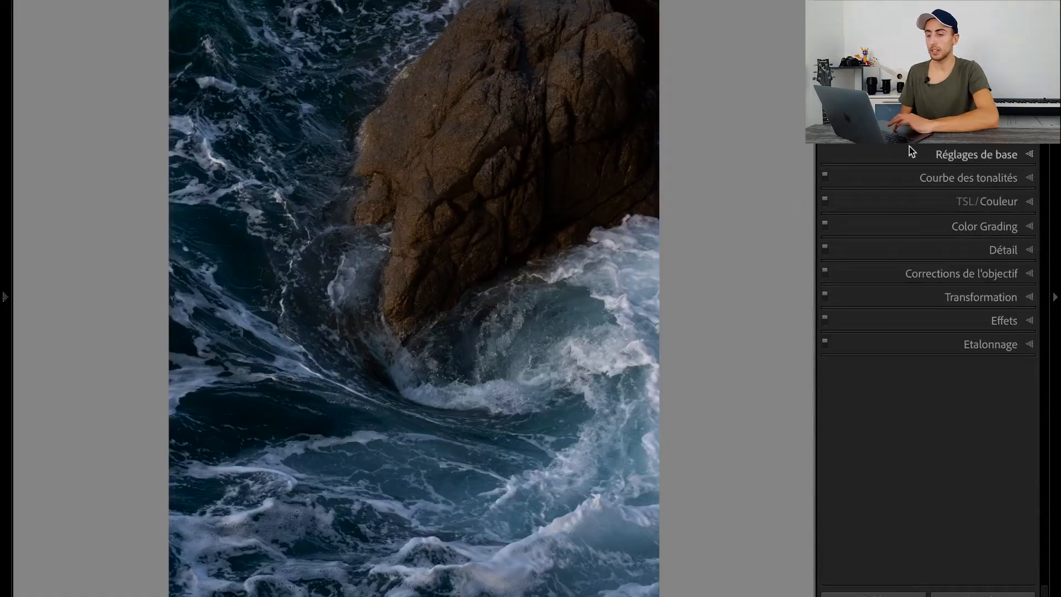
# Set Exposition to +0,85, Contraste +36, Hautes lumières −75, Ombres +50, Blancs −22, Noirs +28, Vibrance +22 and Saturation −10
pyautogui.click(923, 155)
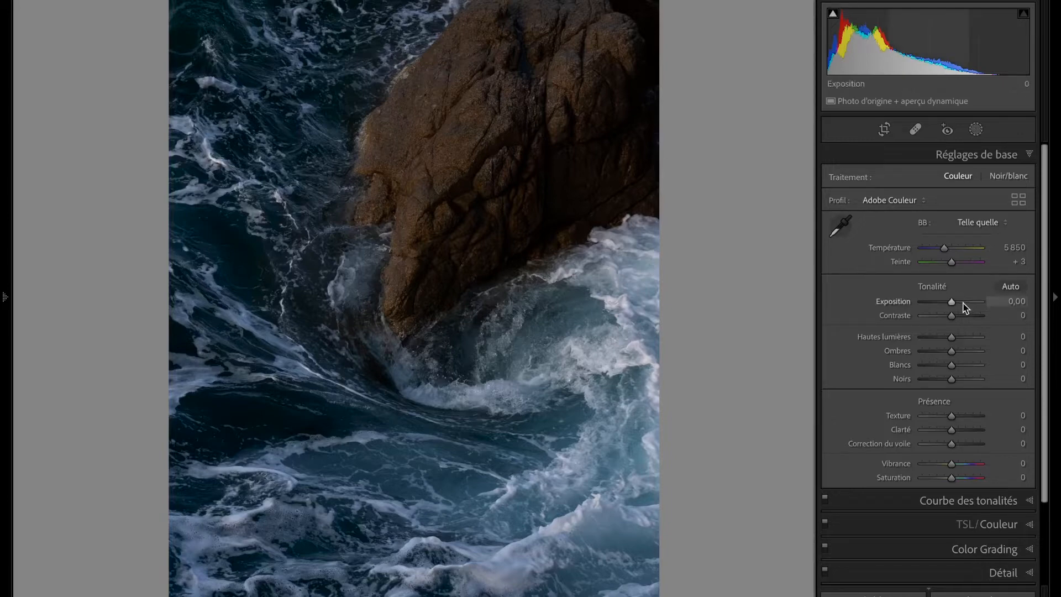
pyautogui.moveTo(952, 303); pyautogui.dragTo(956, 303)
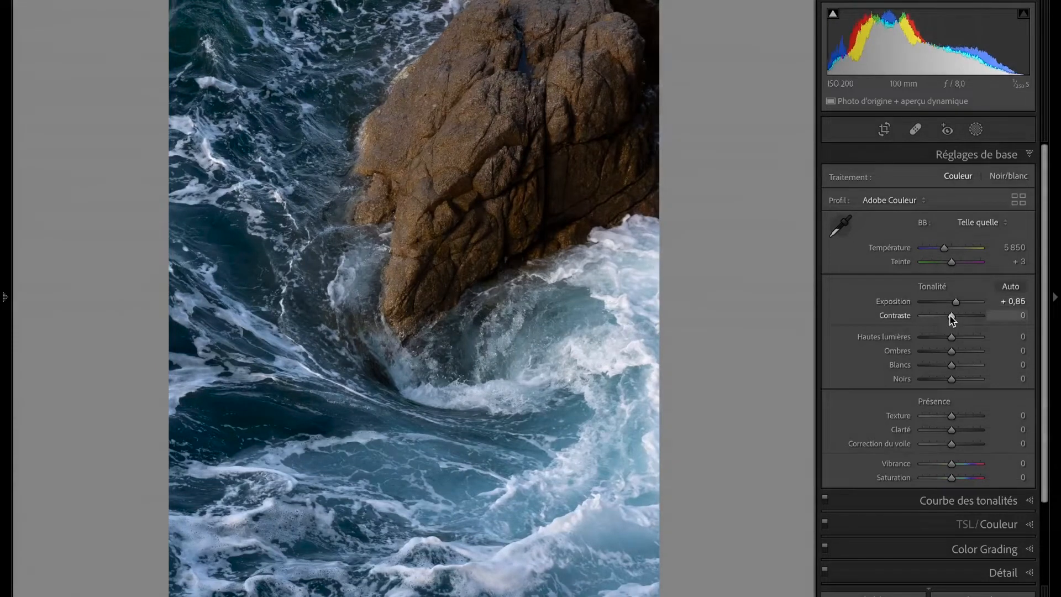
pyautogui.moveTo(951, 315); pyautogui.dragTo(938, 337)
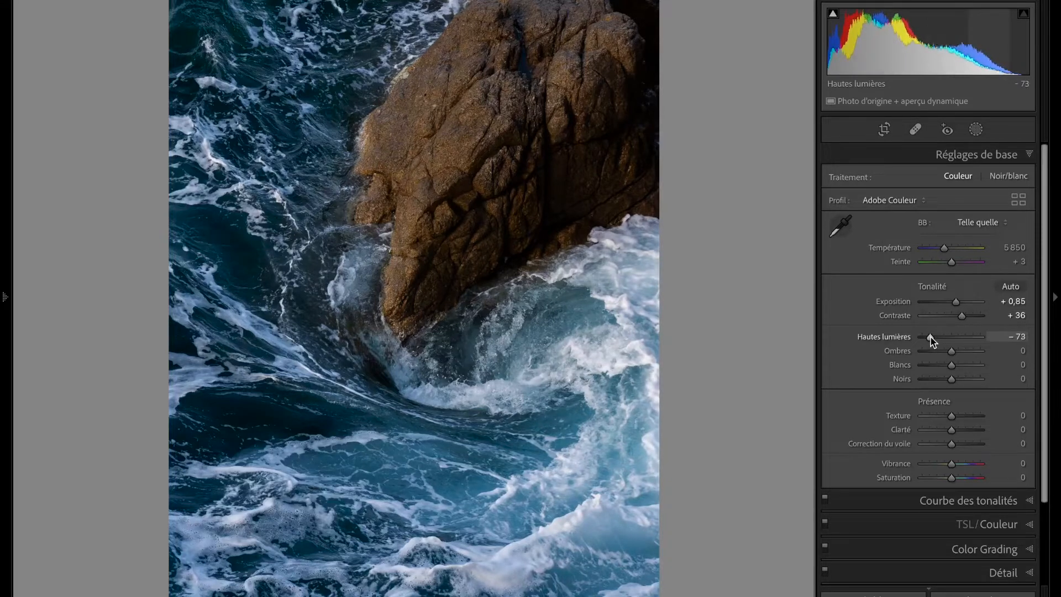
pyautogui.moveTo(952, 351); pyautogui.dragTo(961, 381)
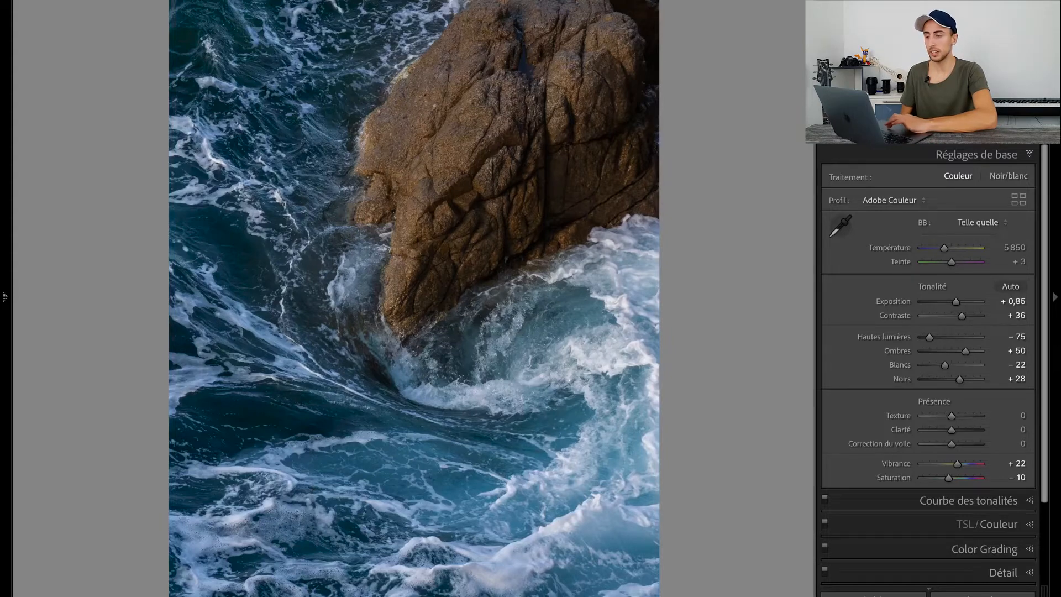
# Reopen the crop, shrink it slightly around the rock and wave, and apply it
pyautogui.press('r')
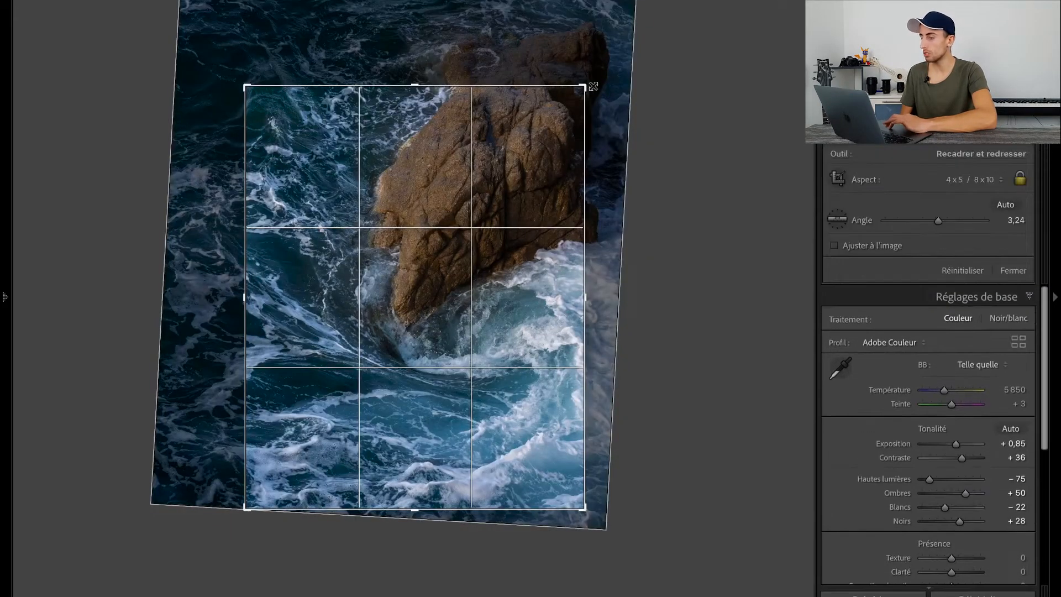
pyautogui.moveTo(584, 86); pyautogui.dragTo(578, 90)
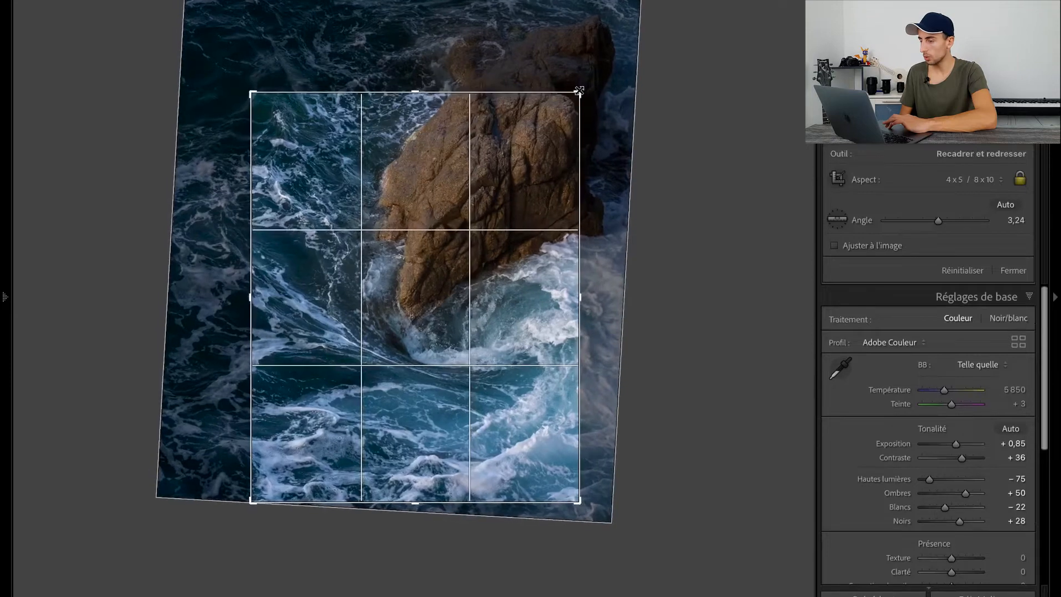
pyautogui.press('Return')
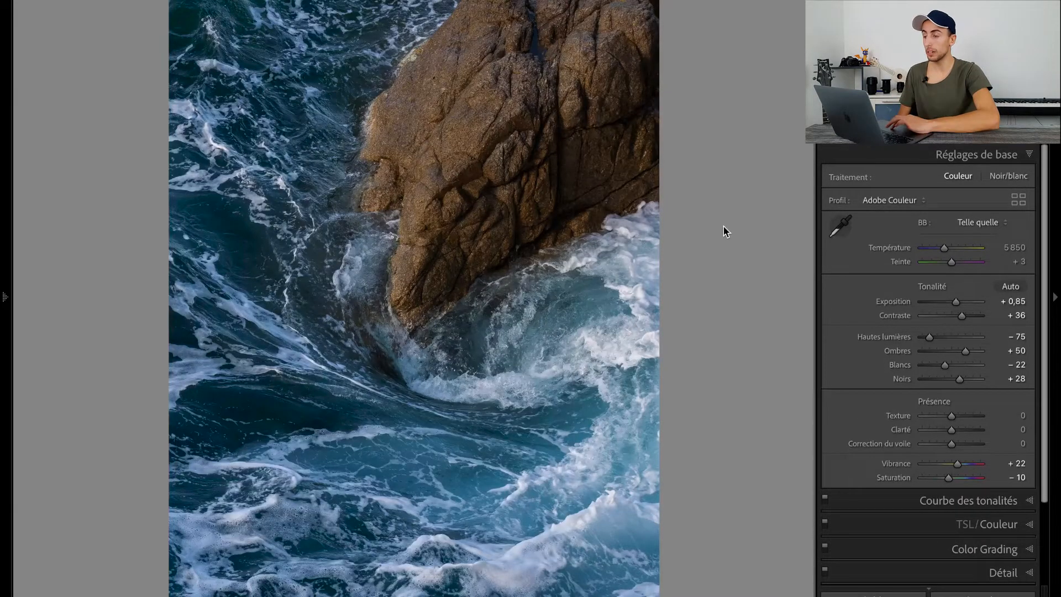
# Shape the main tone curve with points at 66/52 and 175/165, lowering the white point to 246 and raising the black point to 20
pyautogui.click(955, 159)
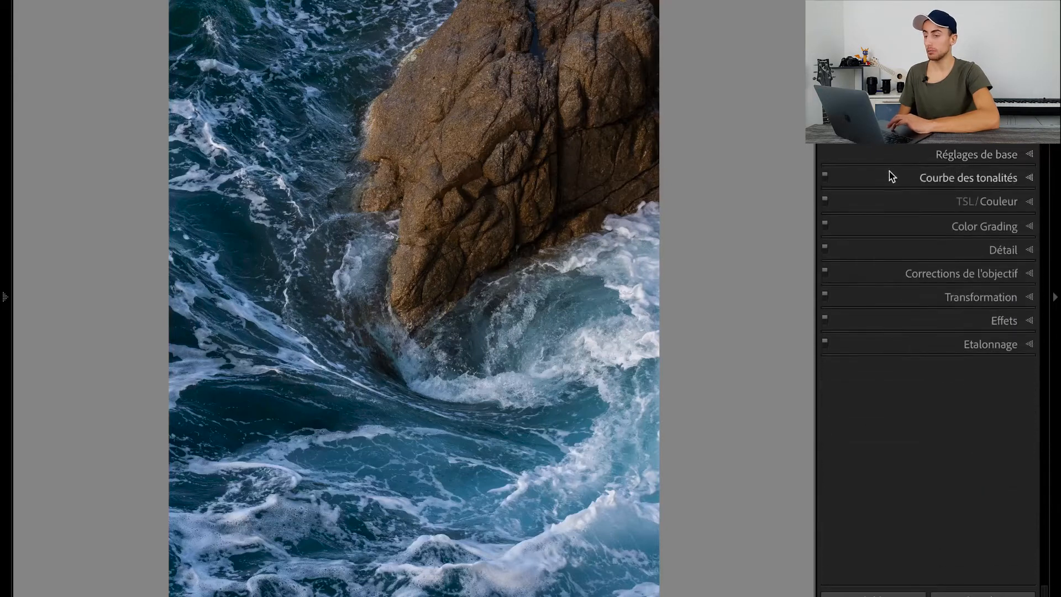
pyautogui.click(952, 178)
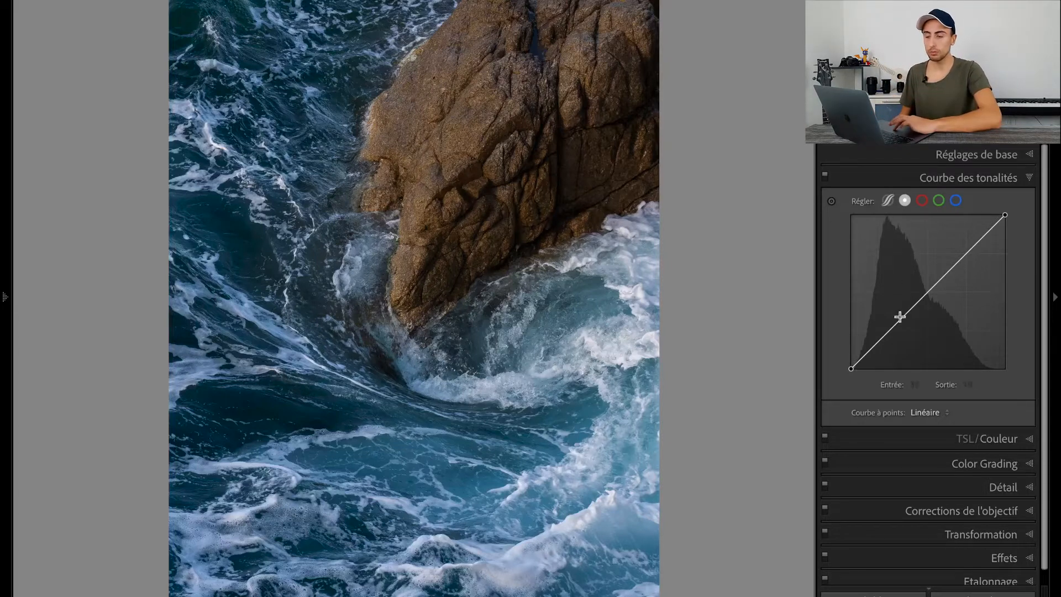
pyautogui.moveTo(886, 335)
pyautogui.mouseDown()
pyautogui.moveTo(890, 344)
pyautogui.moveTo(893, 335)
pyautogui.mouseUp()
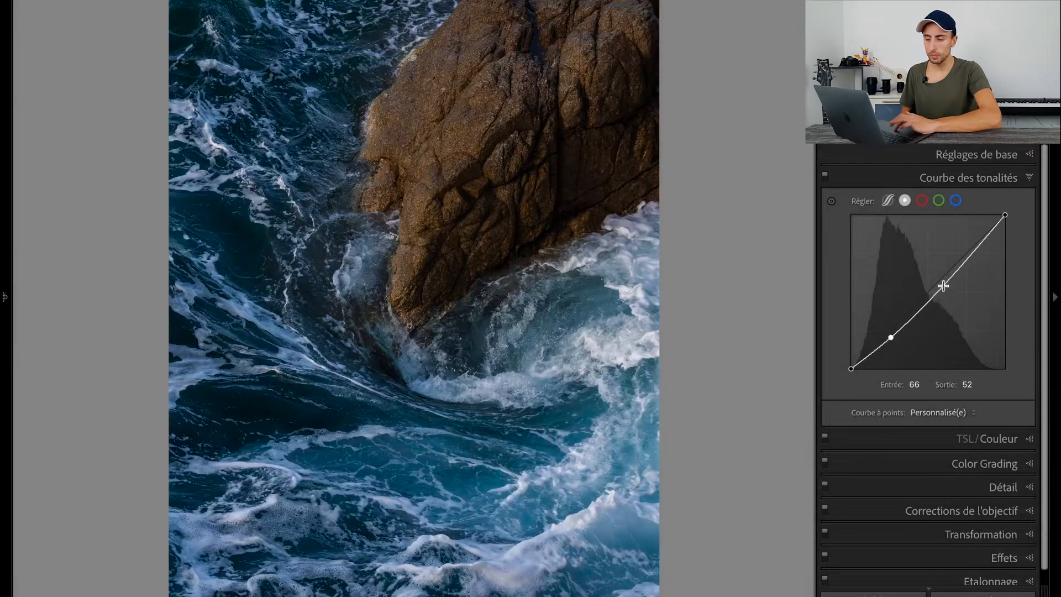
pyautogui.moveTo(943, 285); pyautogui.dragTo(957, 269)
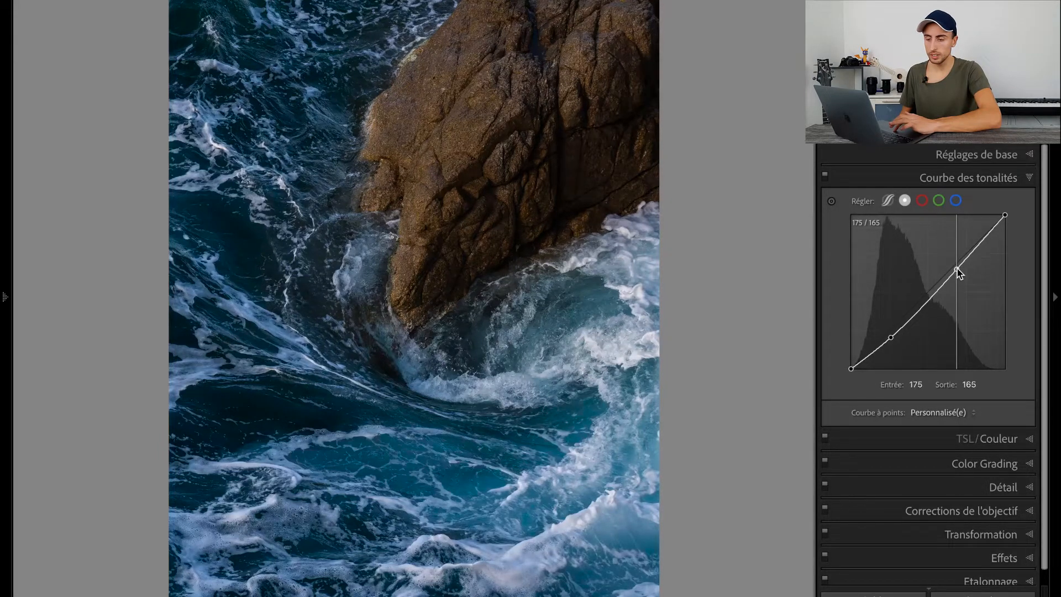
pyautogui.moveTo(1004, 214); pyautogui.dragTo(1006, 219)
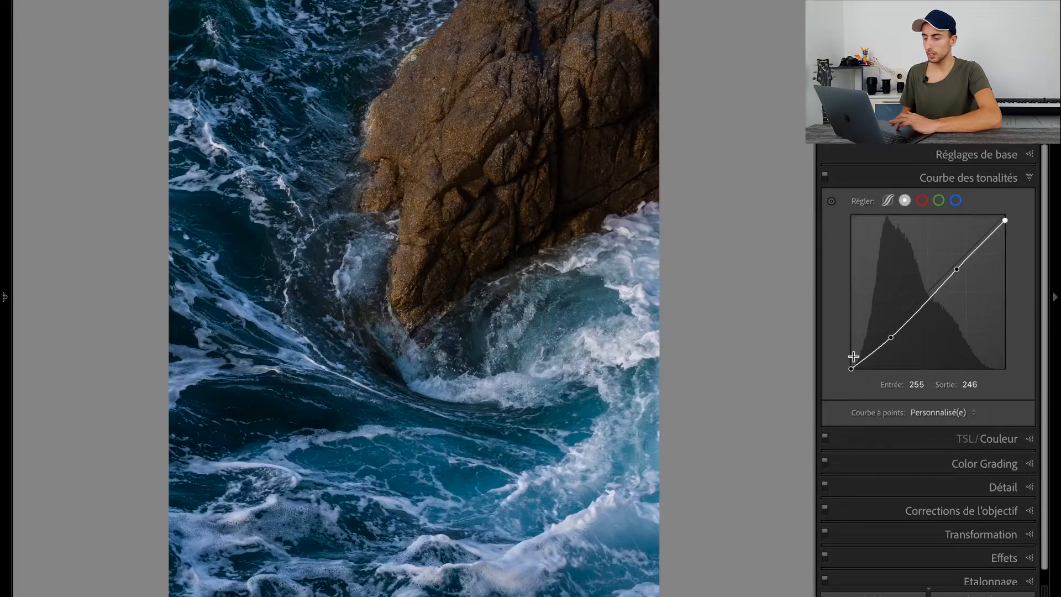
pyautogui.moveTo(850, 367); pyautogui.dragTo(849, 359)
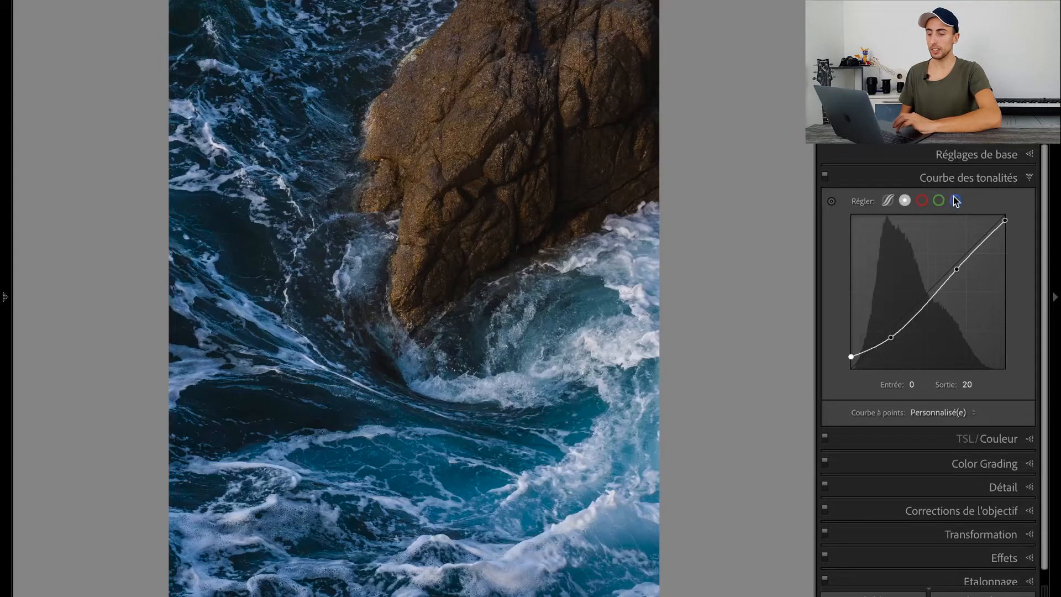
# Shape the red channel's tone curve into an S with a midpoint at 120/129, a lowered shadow point and a highlight point at 168/190
pyautogui.click(922, 200)
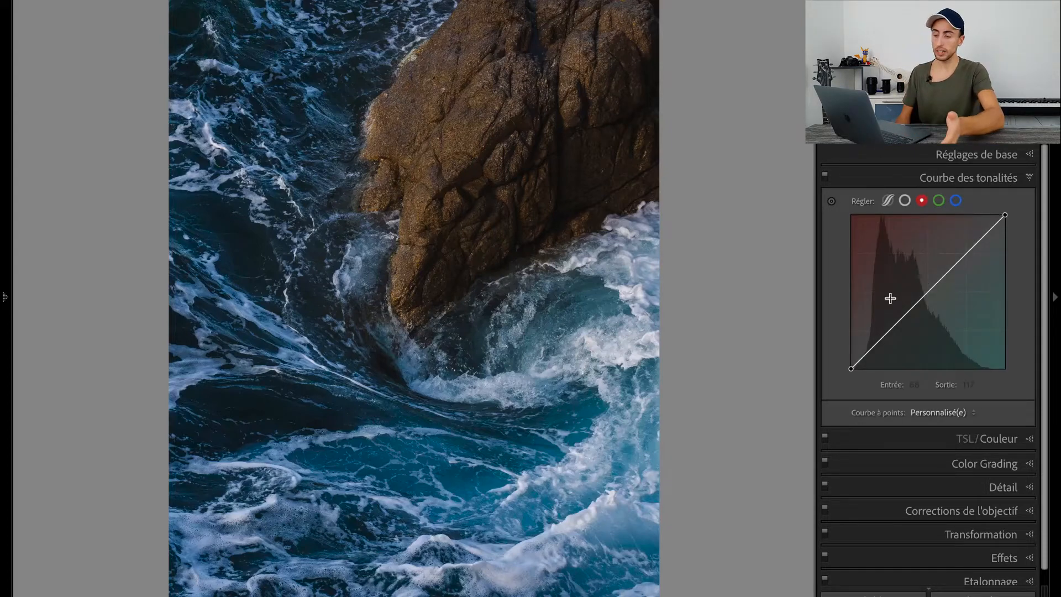
pyautogui.hotkey('ctrl', 'z')
pyautogui.moveTo(927, 292); pyautogui.dragTo(923, 290)
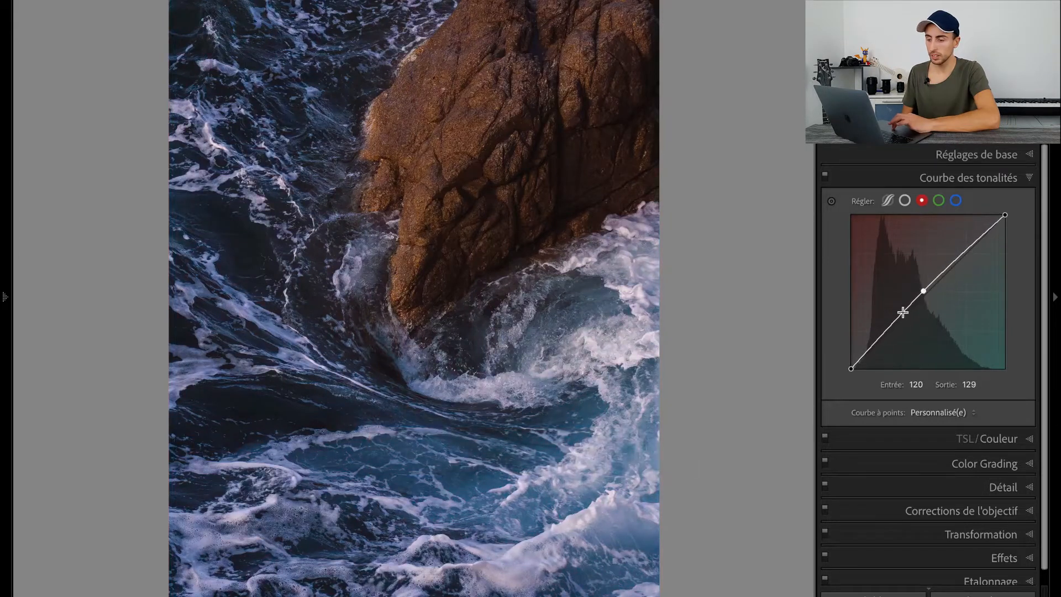
pyautogui.moveTo(889, 330); pyautogui.dragTo(884, 344)
pyautogui.moveTo(956, 252); pyautogui.dragTo(952, 253)
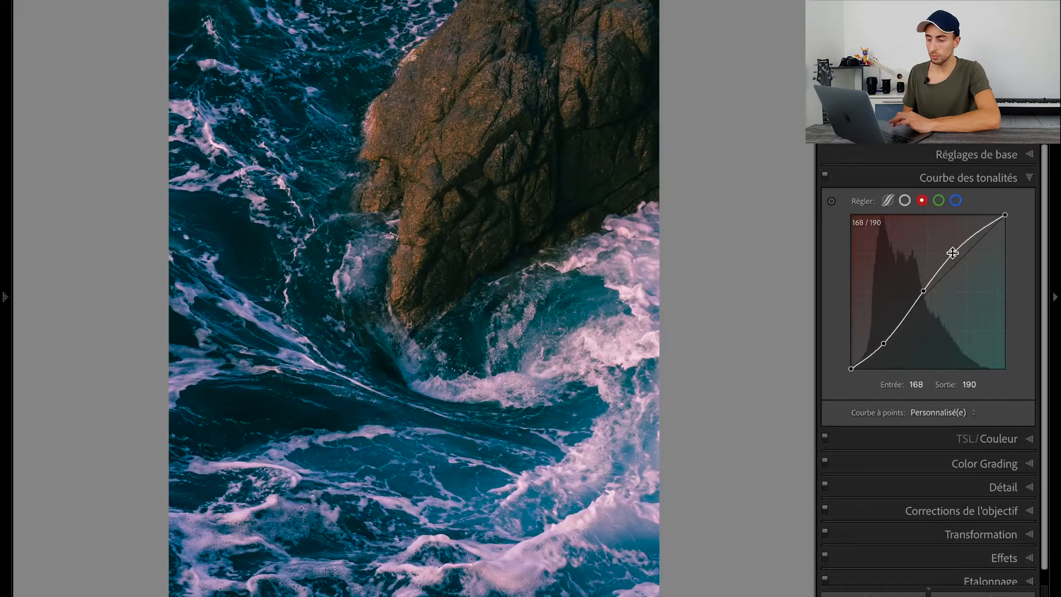
# Copy the red channel's curve settings and paste them into the green and blue channels
pyautogui.rightClick(897, 260)
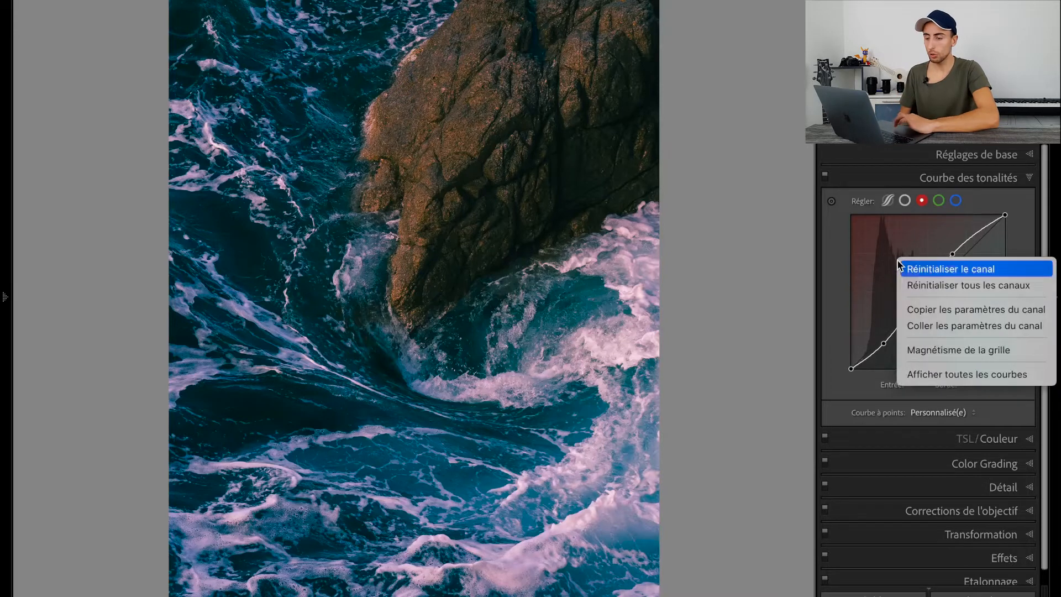
pyautogui.click(983, 313)
pyautogui.click(938, 201)
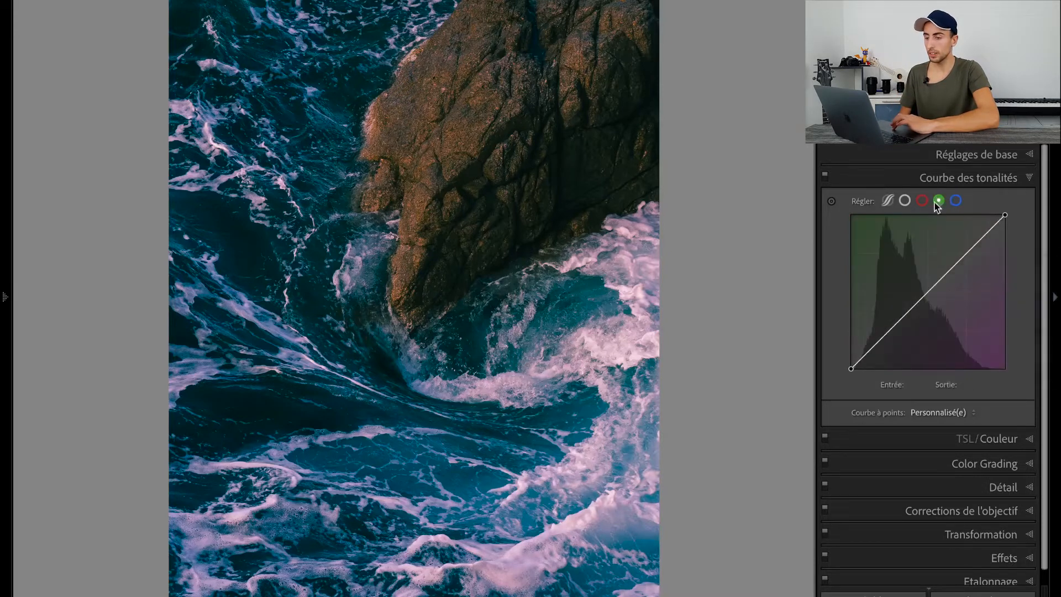
pyautogui.rightClick(899, 250)
pyautogui.click(939, 313)
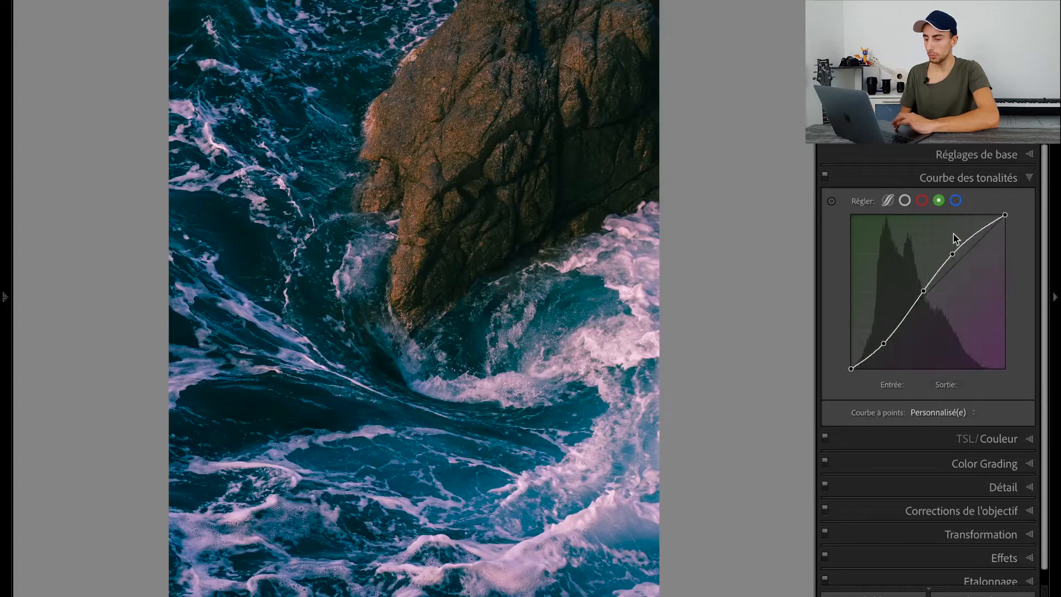
pyautogui.click(955, 202)
pyautogui.rightClick(917, 252)
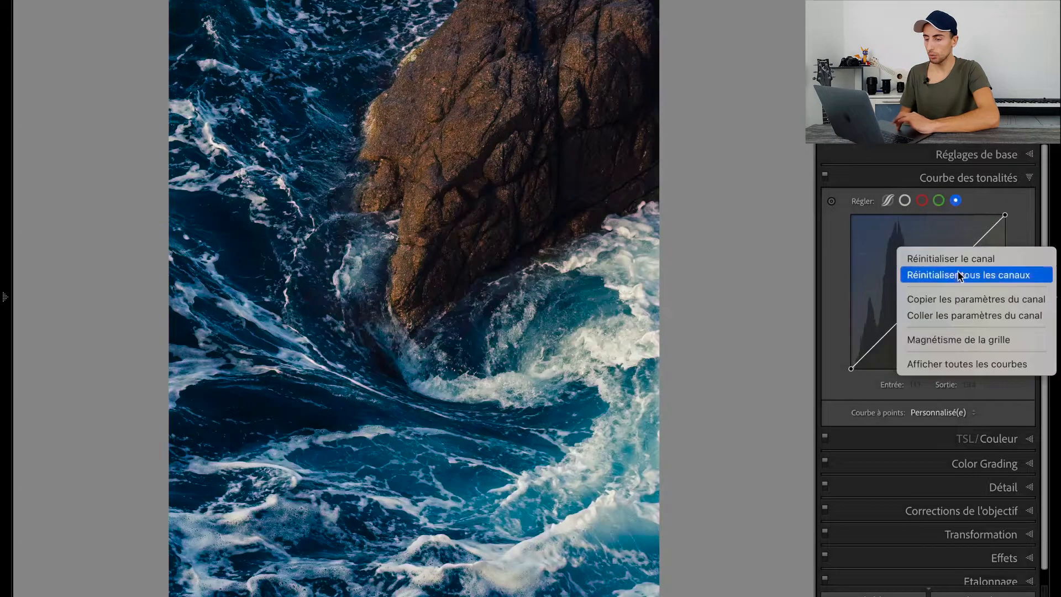
pyautogui.click(954, 317)
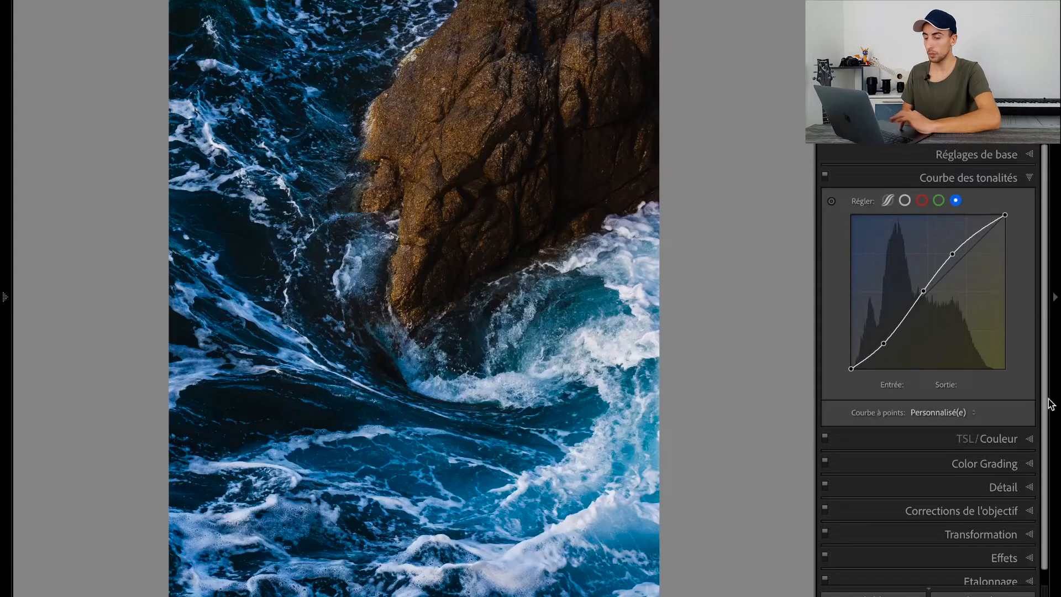
# In the colour mix, set turquoise to hue −42 and luminance +40, and blue to hue −10 and luminance +20
pyautogui.click(1008, 438)
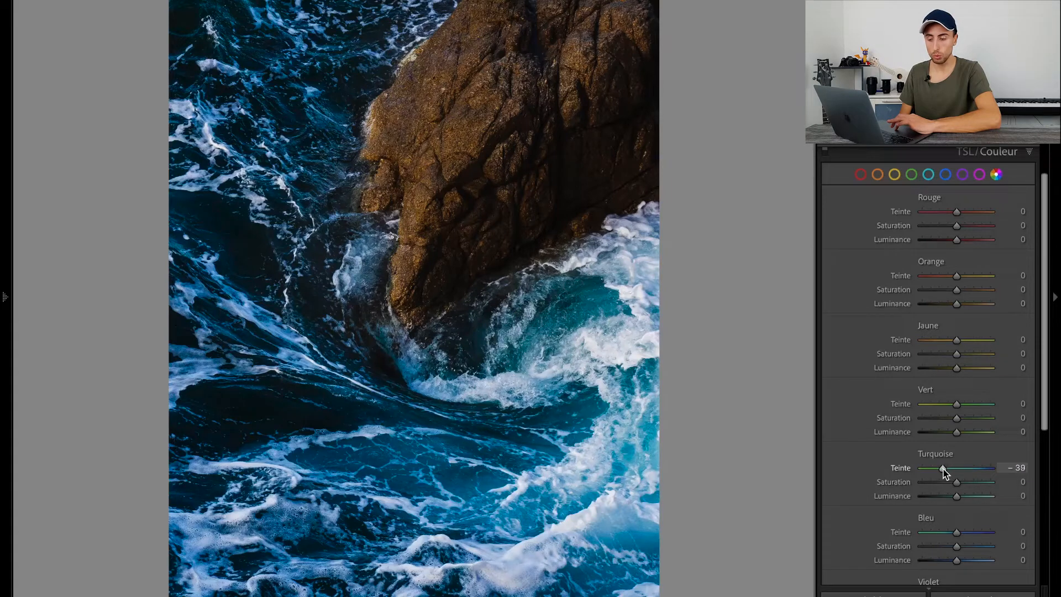
pyautogui.moveTo(955, 532); pyautogui.dragTo(957, 531)
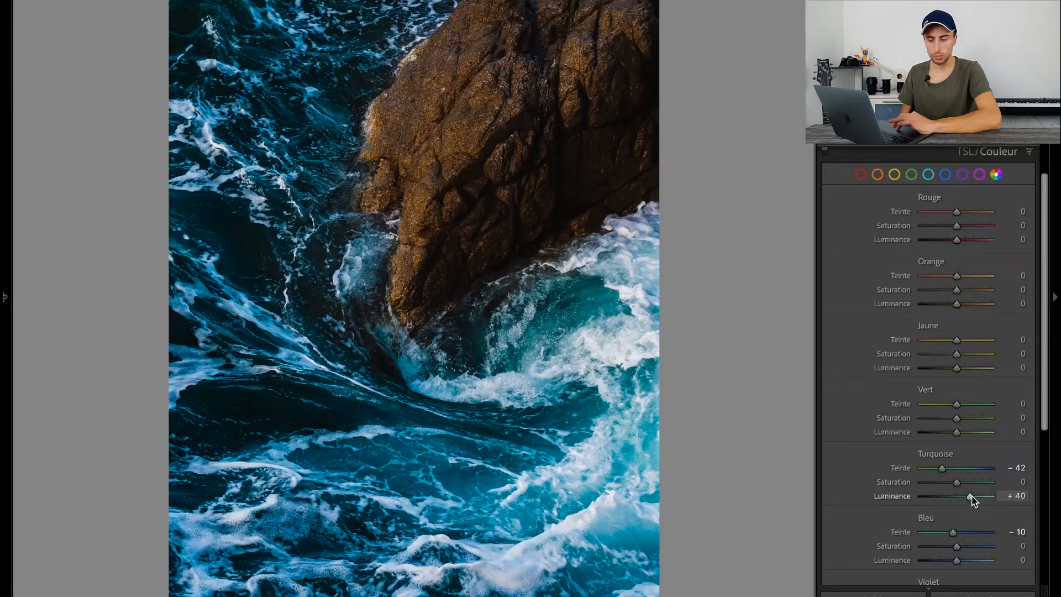
pyautogui.moveTo(956, 559); pyautogui.dragTo(962, 559)
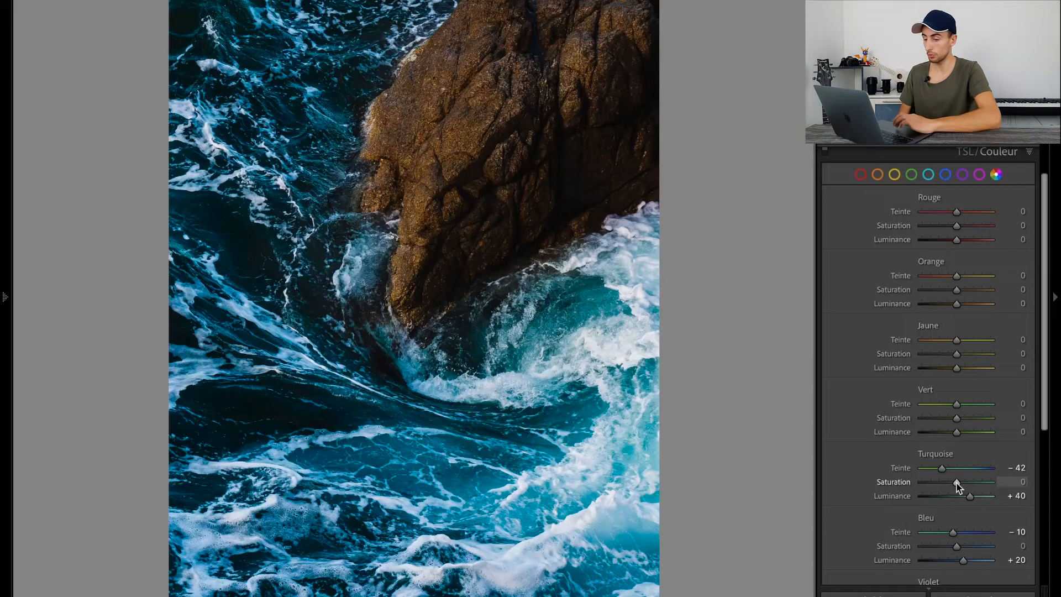
# Lower saturation to −60 for turquoise and −70 for blue, and set orange to saturation +8 and luminance +39
pyautogui.moveTo(949, 483); pyautogui.dragTo(936, 482)
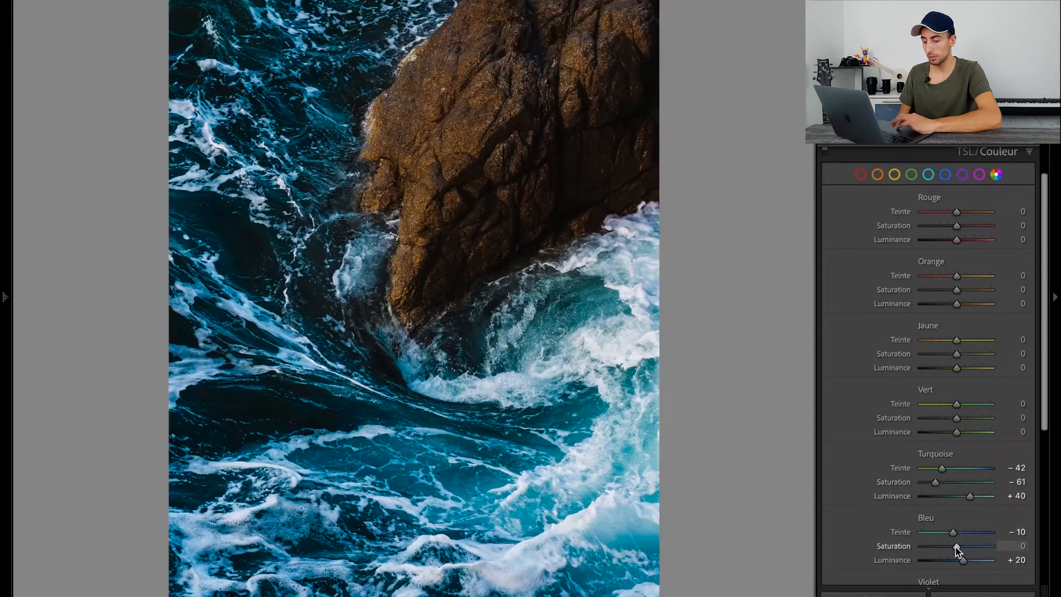
pyautogui.moveTo(955, 547); pyautogui.dragTo(932, 547)
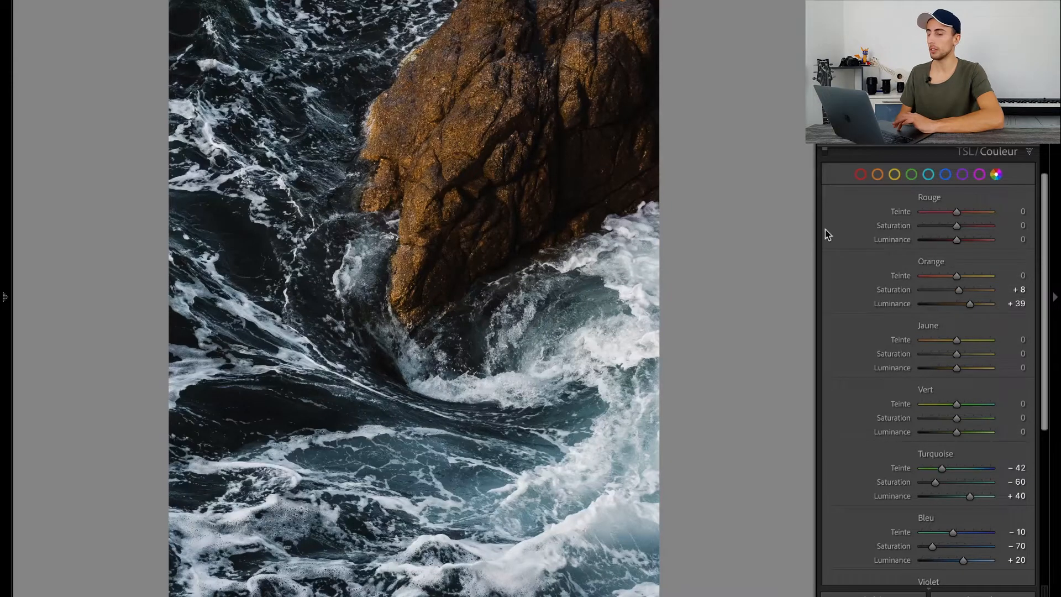
pyautogui.click(1018, 155)
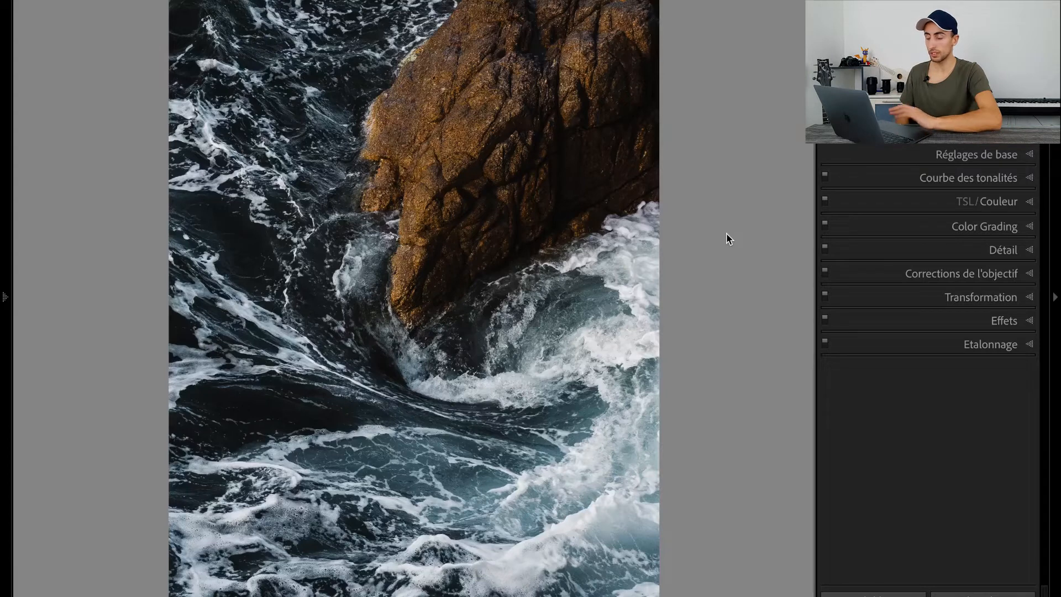
# Use colour grading to tint the shadows blue at about hue 223 and saturation 11, and give the highlights a slight blue tint
pyautogui.click(1016, 226)
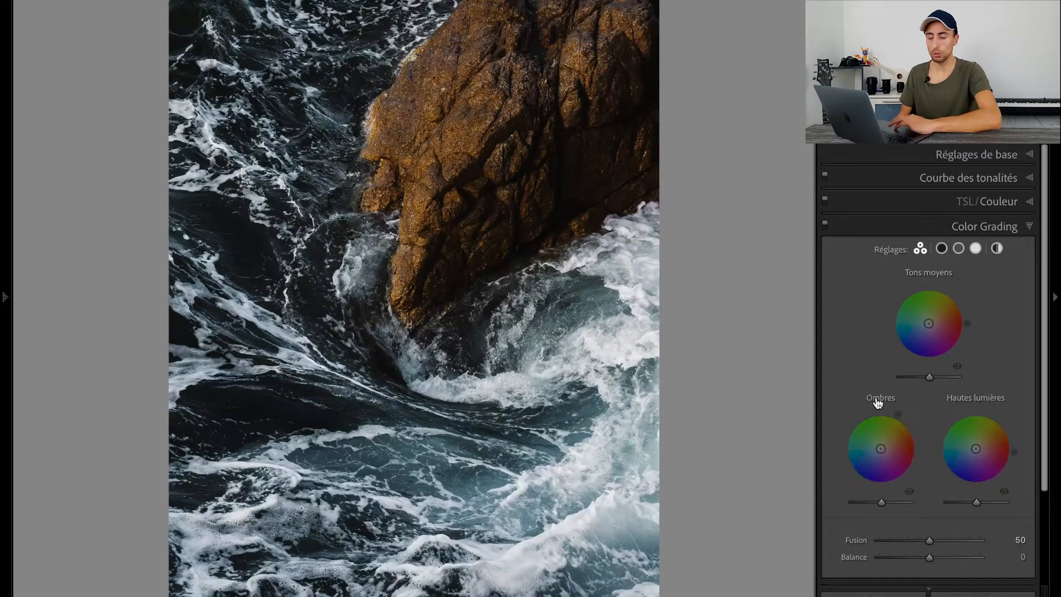
pyautogui.moveTo(881, 448)
pyautogui.mouseDown()
pyautogui.moveTo(904, 422)
pyautogui.moveTo(905, 467)
pyautogui.moveTo(883, 476)
pyautogui.moveTo(872, 468)
pyautogui.moveTo(877, 450)
pyautogui.mouseUp()
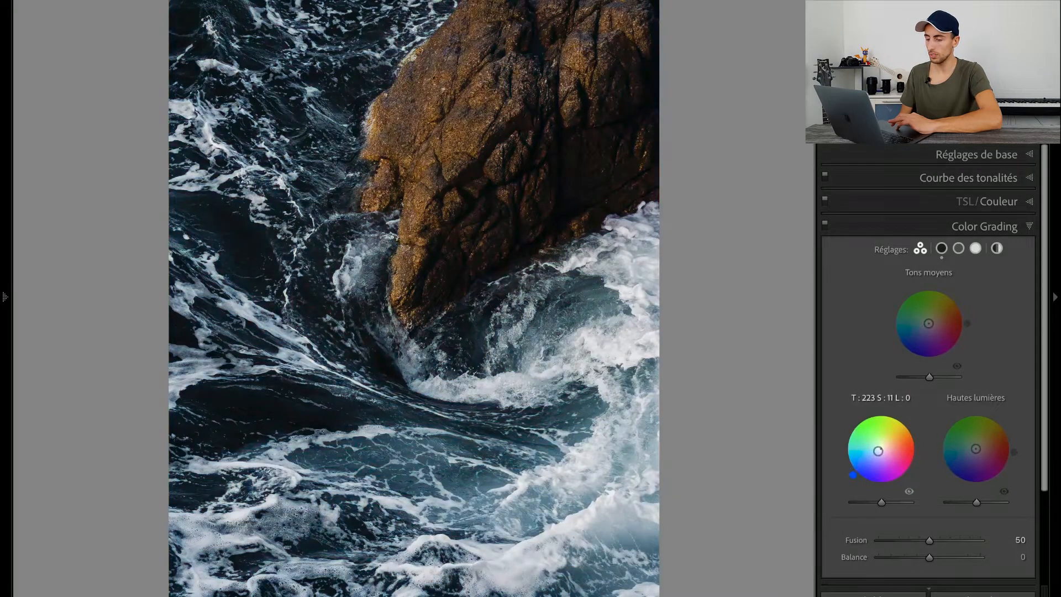
pyautogui.moveTo(975, 449)
pyautogui.mouseDown()
pyautogui.moveTo(962, 451)
pyautogui.moveTo(971, 454)
pyautogui.mouseUp()
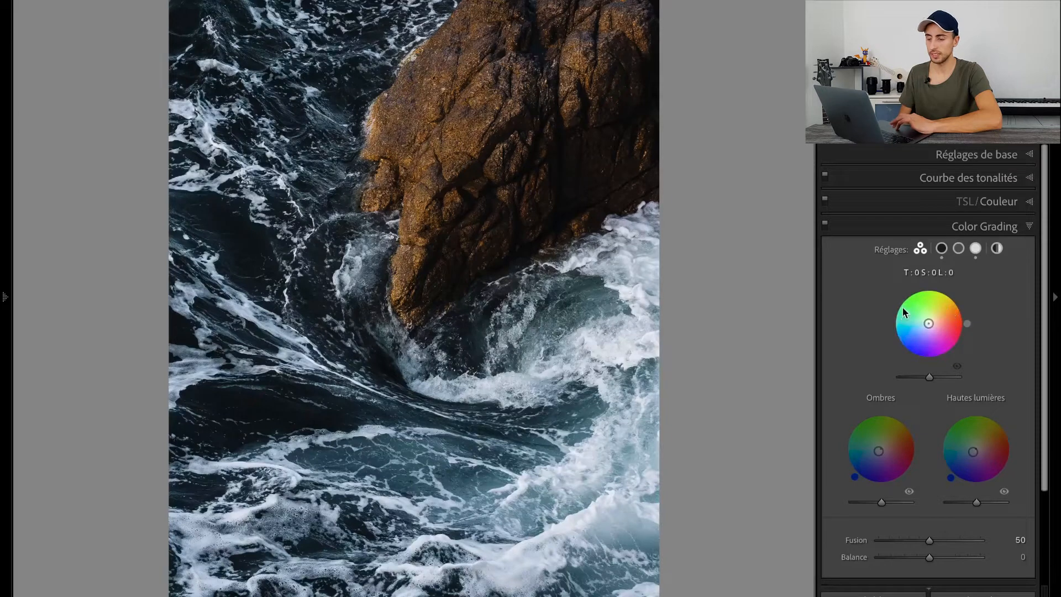
pyautogui.click(1001, 227)
# Calibrate the blue primary to hue −25 and saturation +17
pyautogui.click(1001, 345)
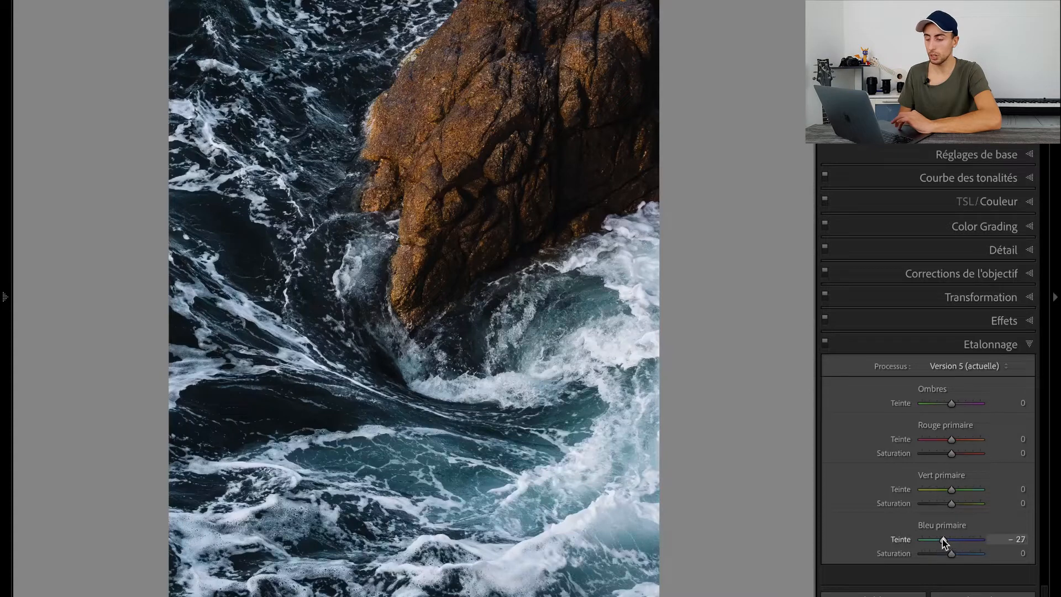
pyautogui.moveTo(942, 539); pyautogui.dragTo(958, 554)
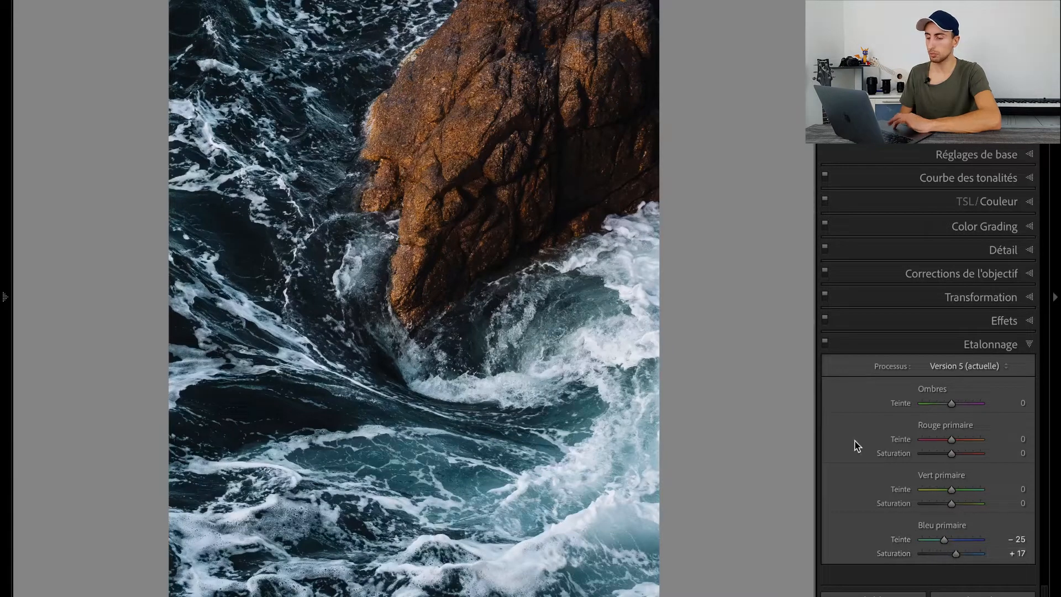
pyautogui.click(1010, 345)
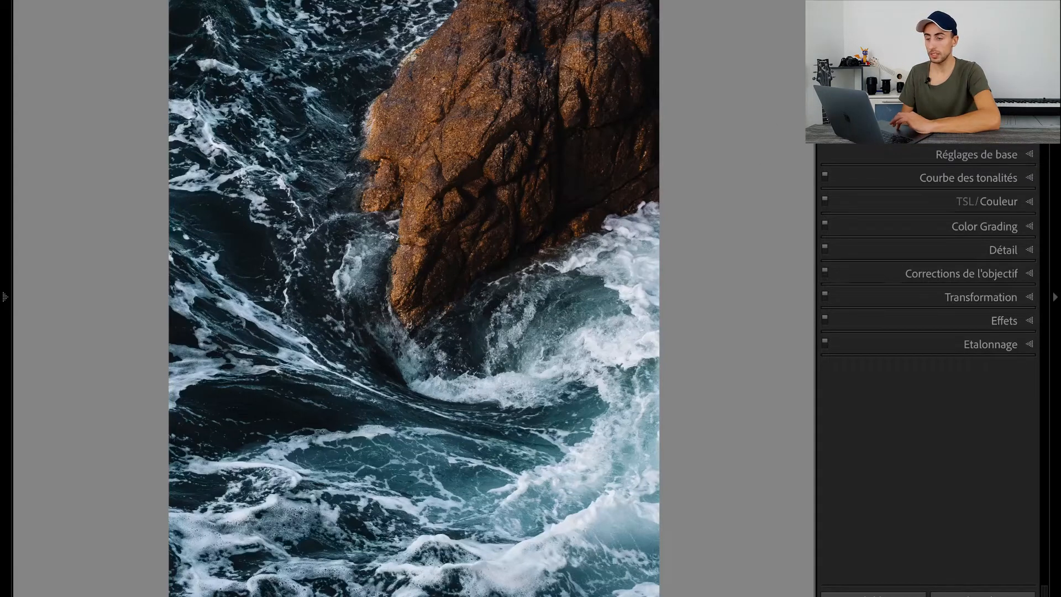
# Add a tilted radial mask over the swirling water below the rock, inverted with feather 50, and set exposure −0.13, contrast 12 and clarity −20
pyautogui.hotkey('shift', 'w')
pyautogui.click(861, 258)
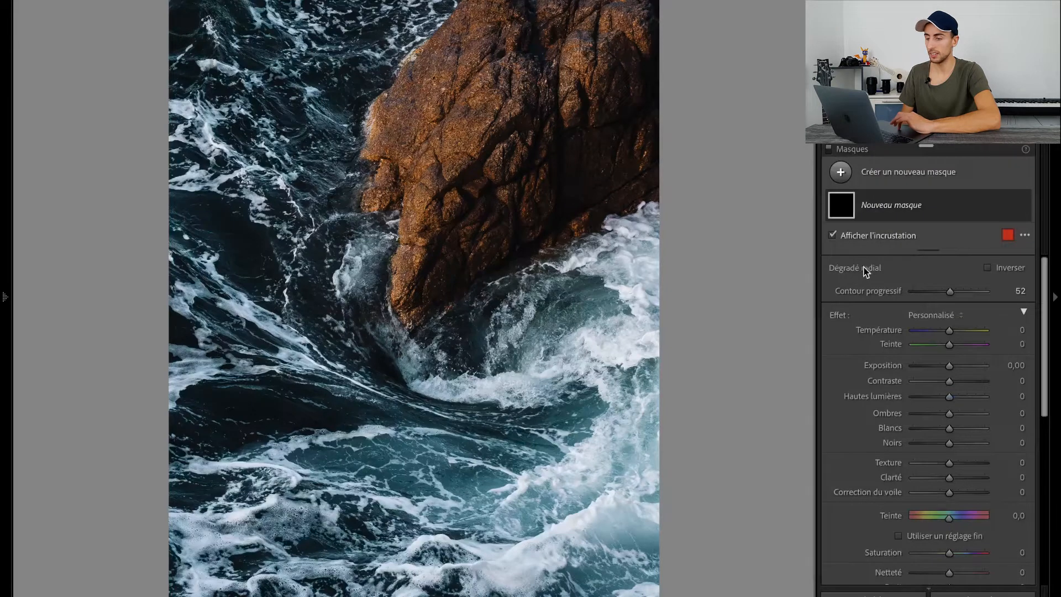
pyautogui.moveTo(320, 402); pyautogui.dragTo(575, 551)
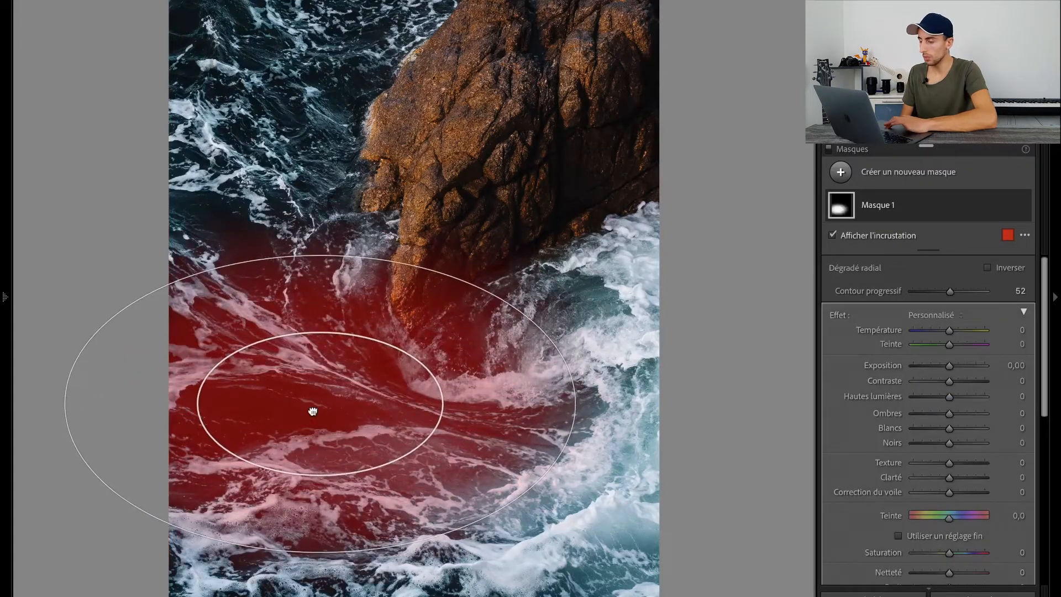
pyautogui.moveTo(313, 411); pyautogui.dragTo(425, 450)
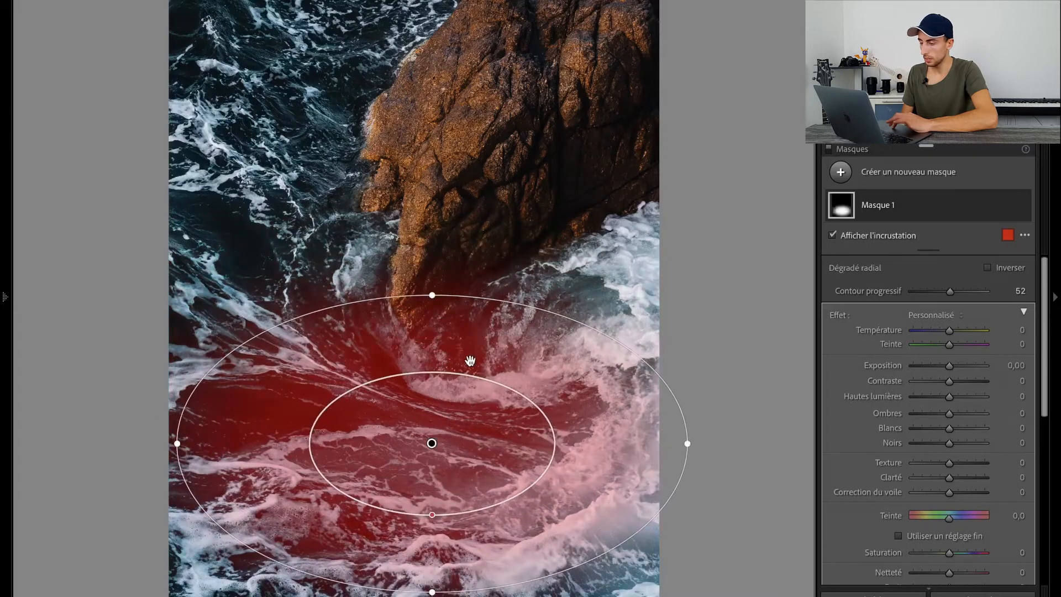
pyautogui.moveTo(544, 243); pyautogui.dragTo(622, 241)
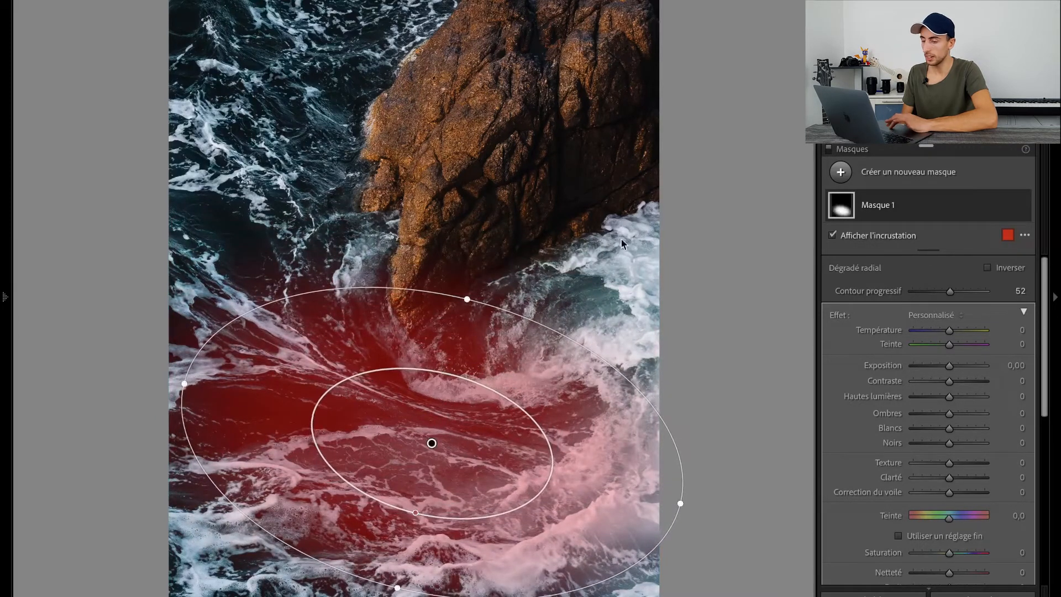
pyautogui.click(988, 269)
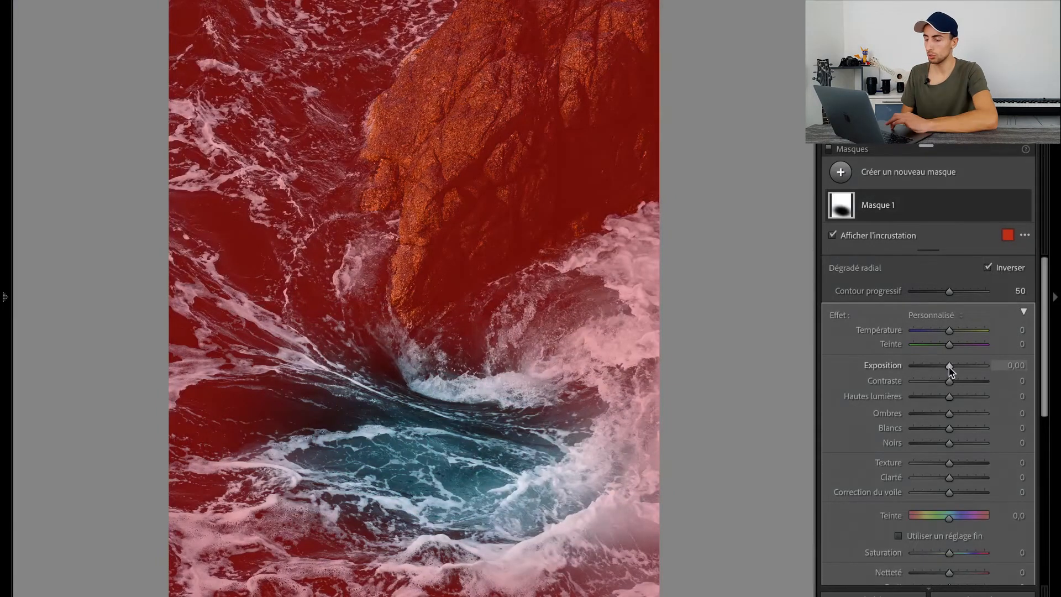
pyautogui.moveTo(948, 365); pyautogui.dragTo(949, 380)
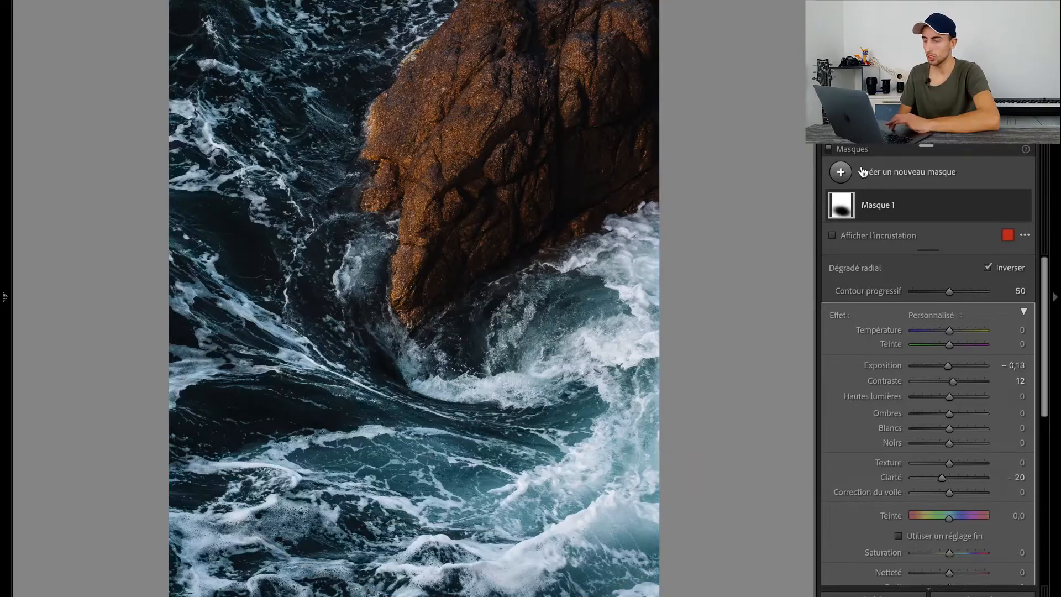
# Brush a second mask over the water below the rock and intersect it with a narrowed colour range sampled from the turquoise water
pyautogui.click(840, 172)
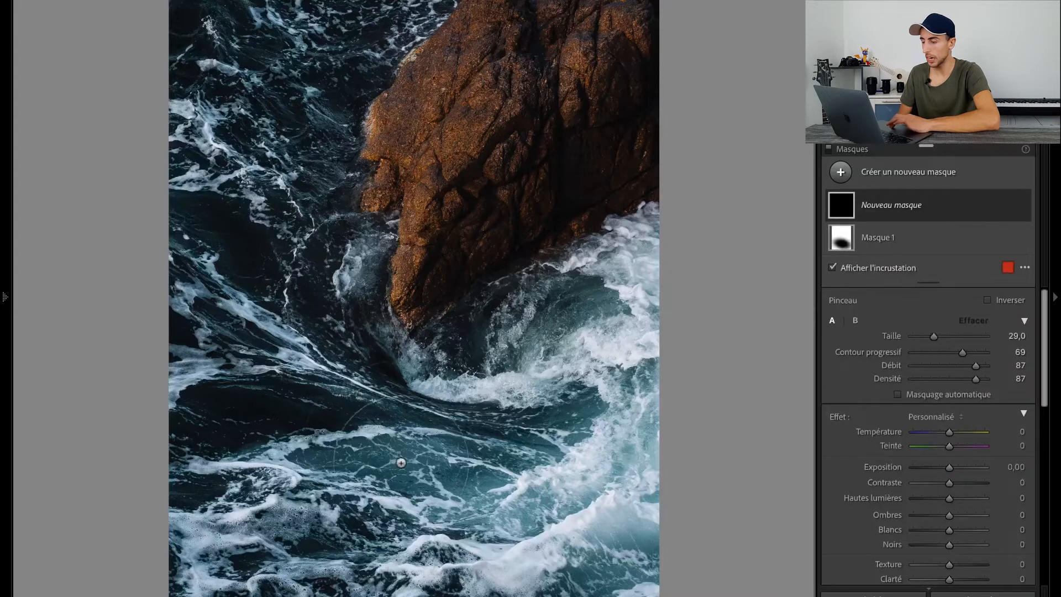
pyautogui.moveTo(321, 423)
pyautogui.mouseDown()
pyautogui.moveTo(309, 475)
pyautogui.moveTo(524, 482)
pyautogui.moveTo(431, 511)
pyautogui.moveTo(486, 436)
pyautogui.moveTo(448, 509)
pyautogui.moveTo(533, 460)
pyautogui.mouseUp()
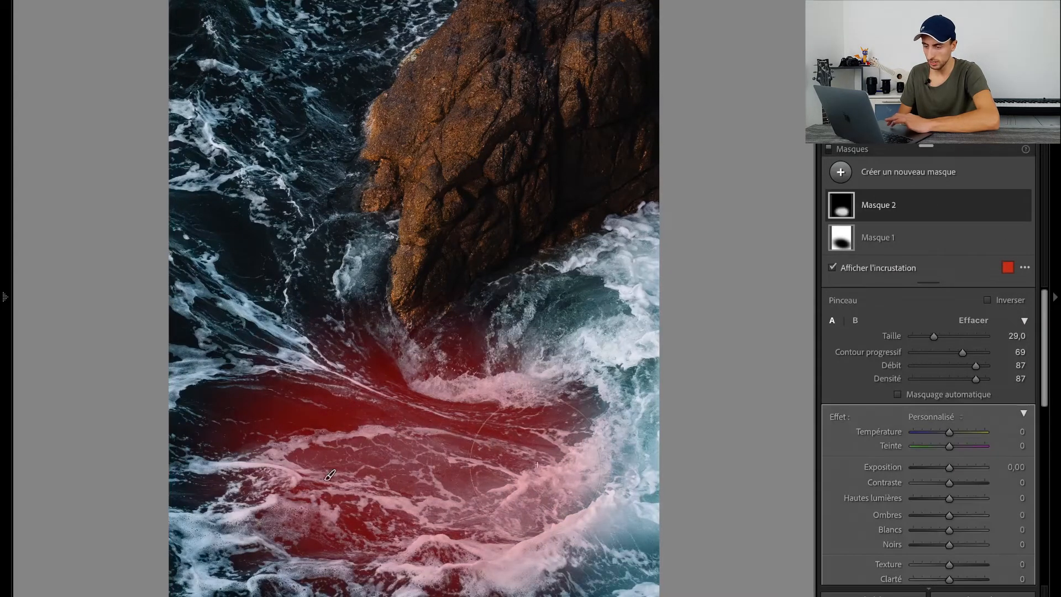
pyautogui.click(1007, 207)
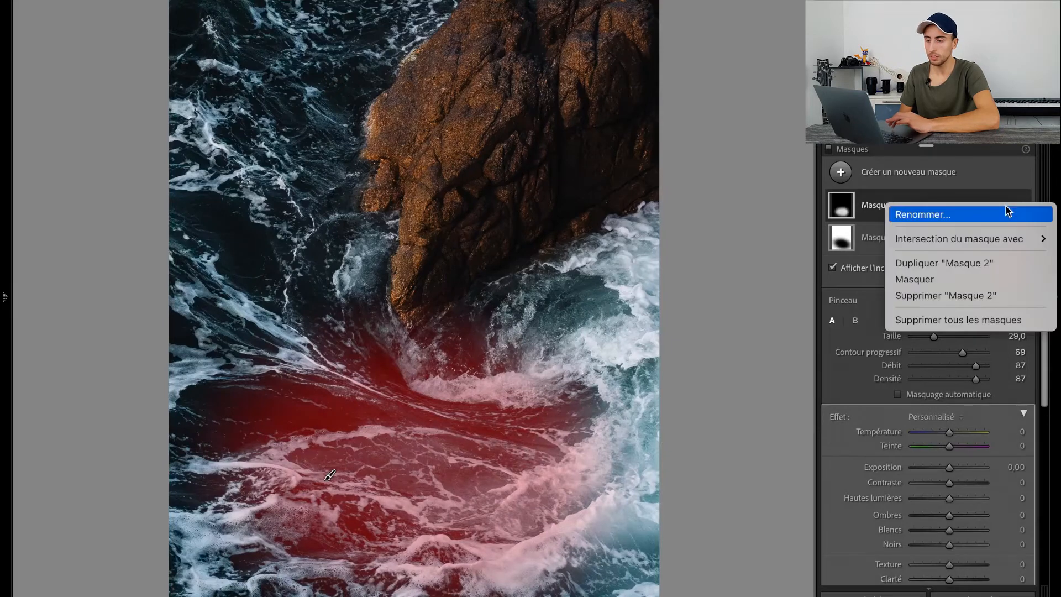
pyautogui.moveTo(986, 241)
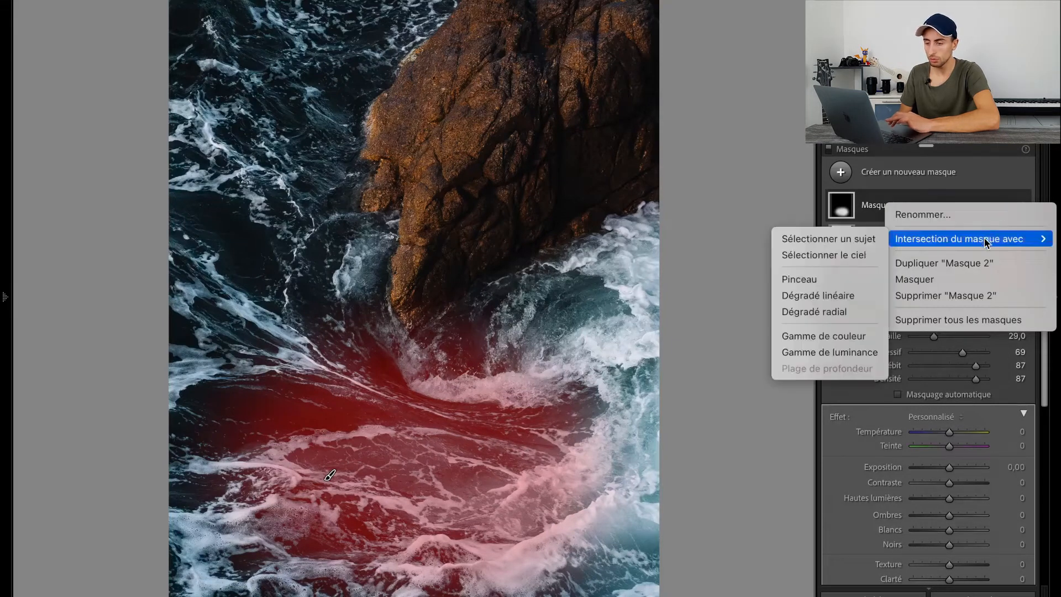
pyautogui.click(823, 335)
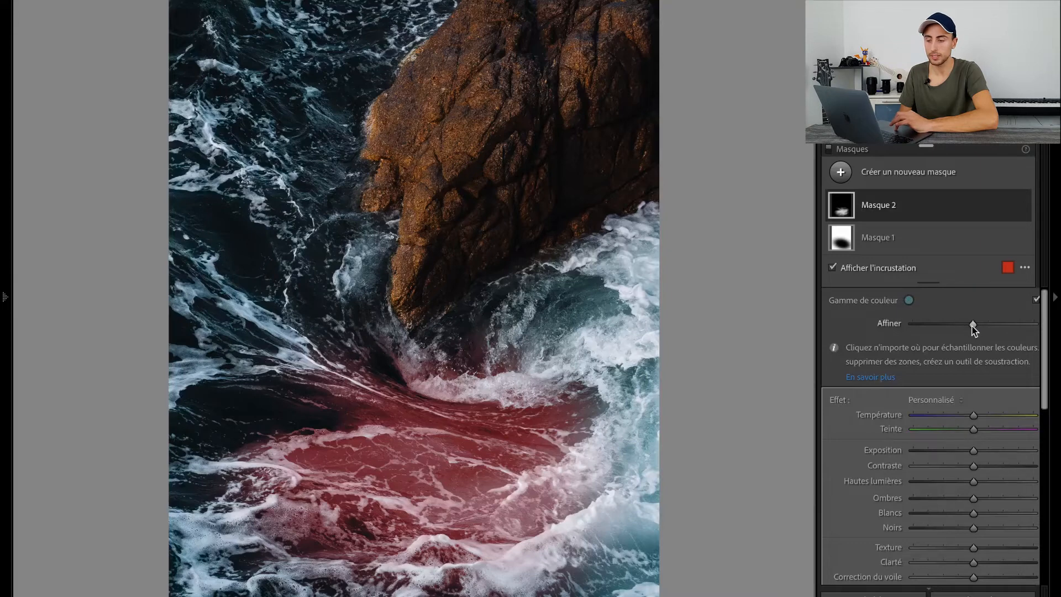
pyautogui.moveTo(944, 325); pyautogui.dragTo(930, 325)
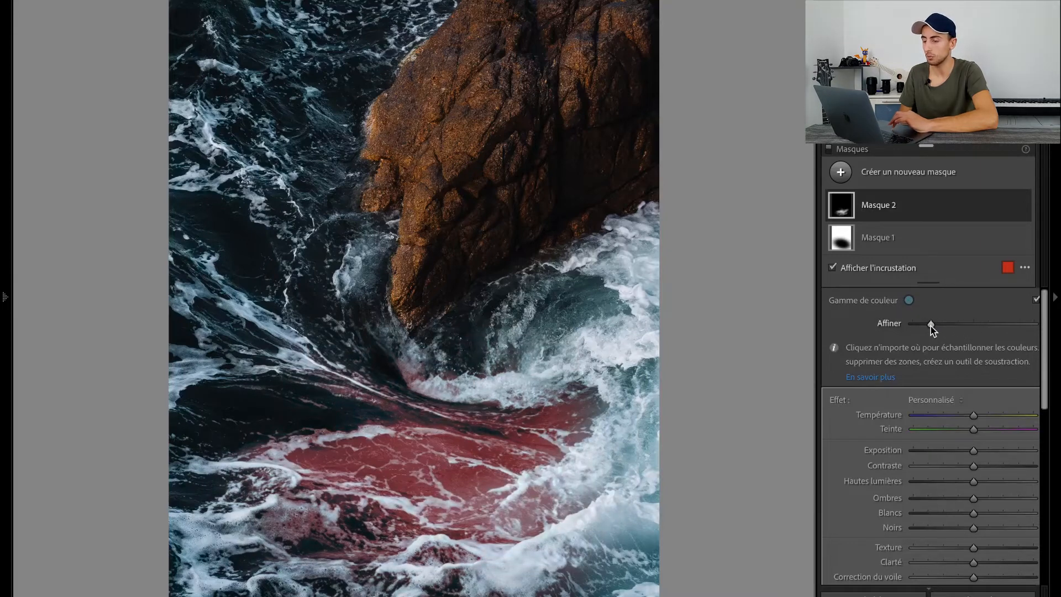
# Hide the mask overlay, slightly raise the turquoise water mask's clarity, exposure and contrast, and cool its temperature
pyautogui.press('o')
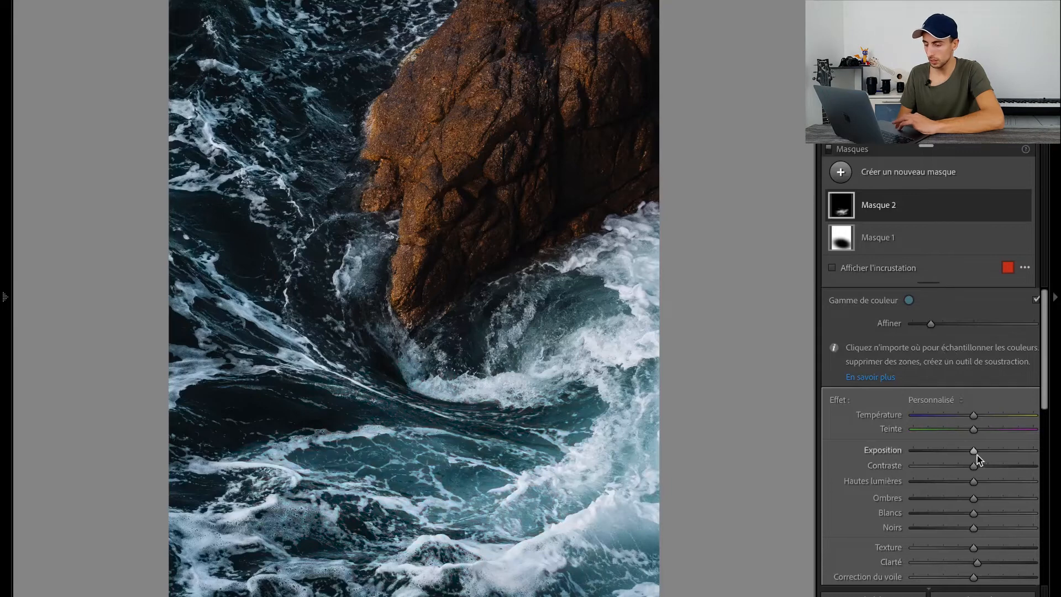
pyautogui.moveTo(974, 452); pyautogui.dragTo(977, 453)
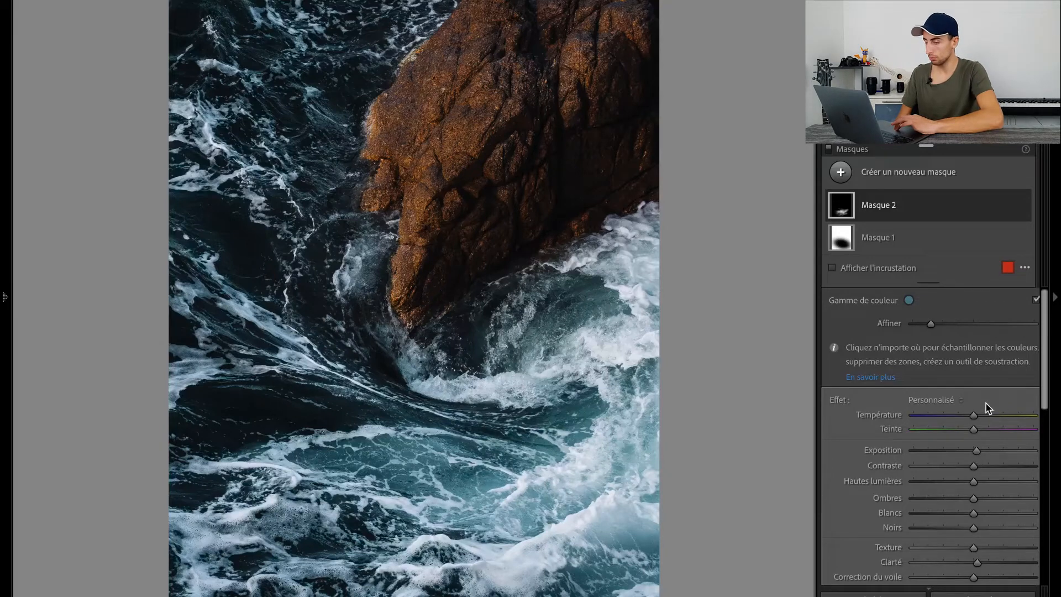
pyautogui.moveTo(973, 467); pyautogui.dragTo(977, 468)
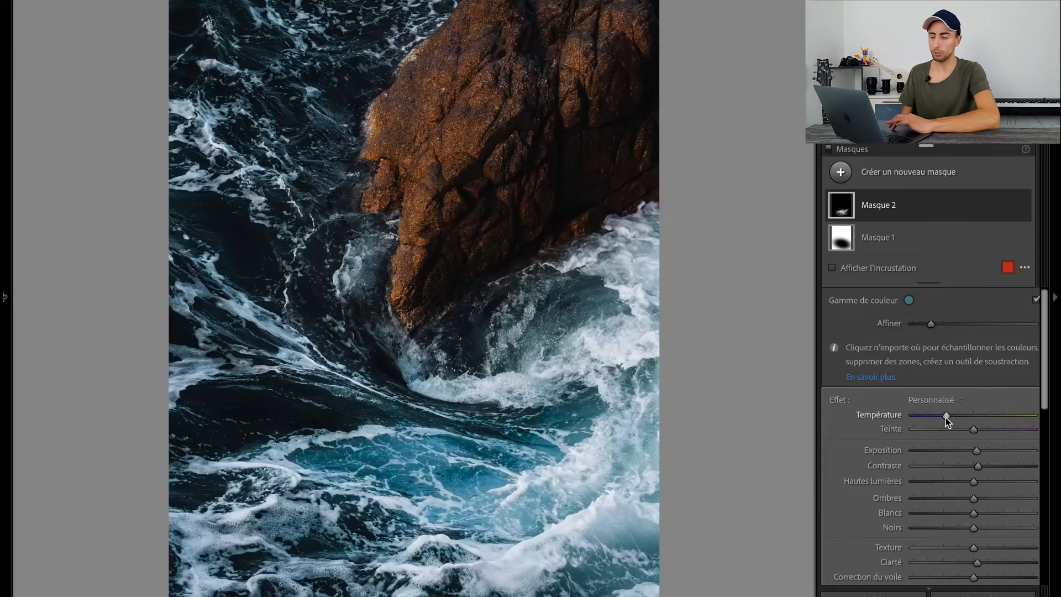
pyautogui.moveTo(943, 417); pyautogui.dragTo(942, 417)
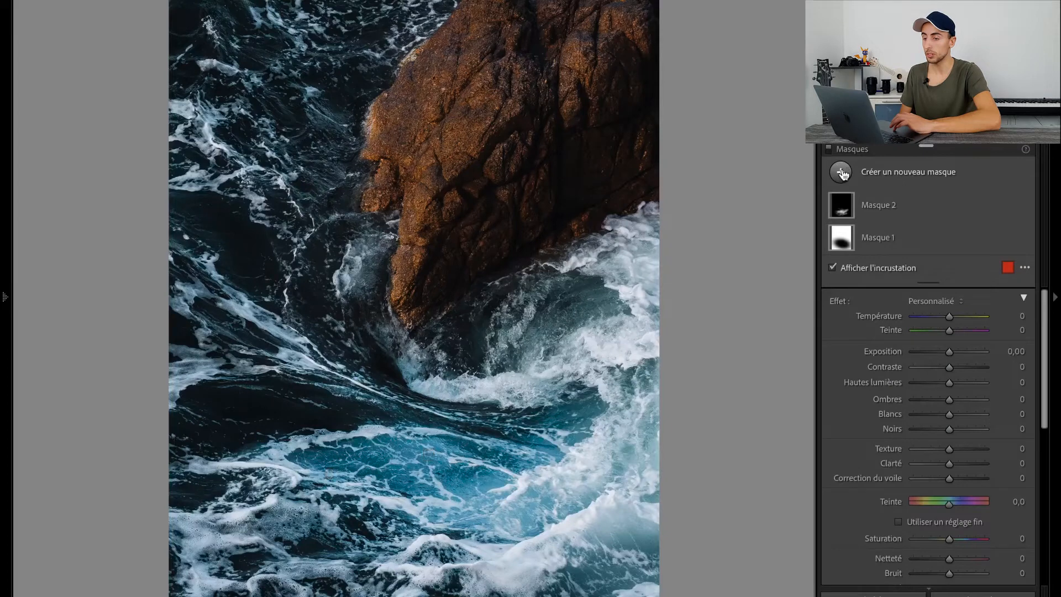
# Add a colour range mask sampled from the dark water and slightly warm its temperature
pyautogui.click(842, 174)
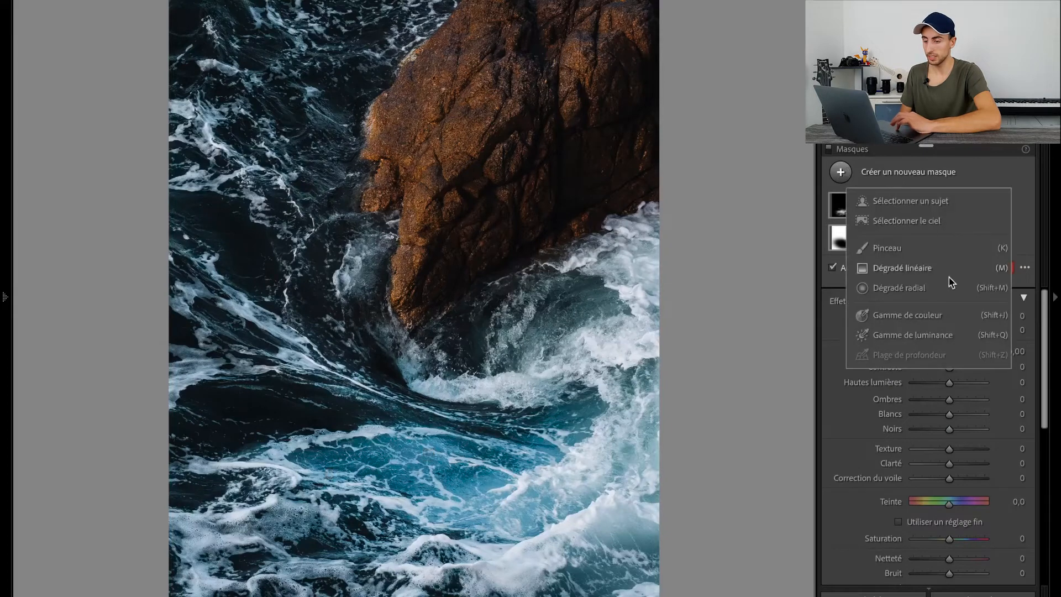
pyautogui.click(934, 314)
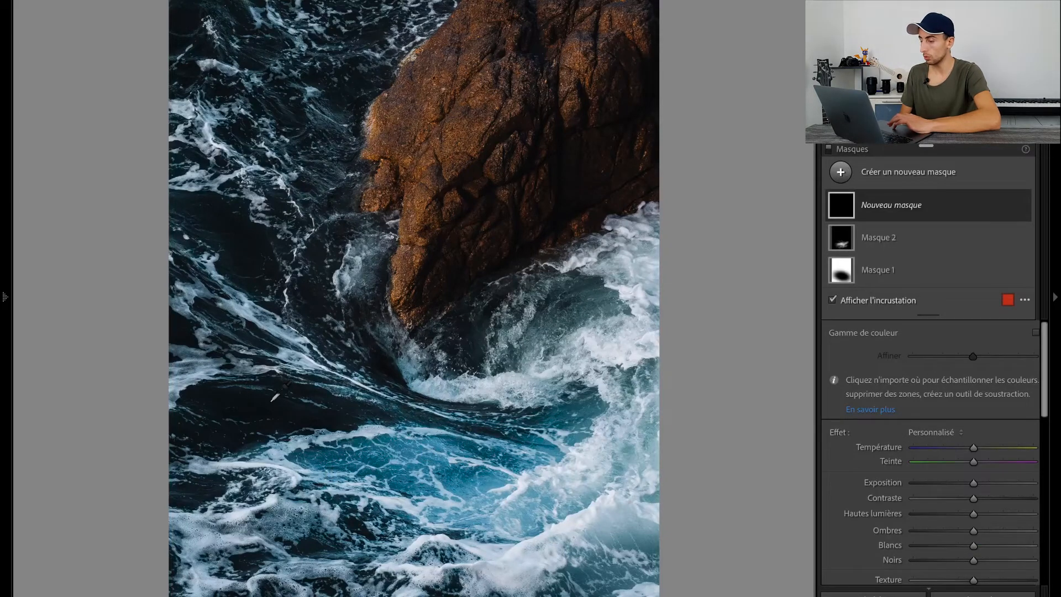
pyautogui.click(300, 410)
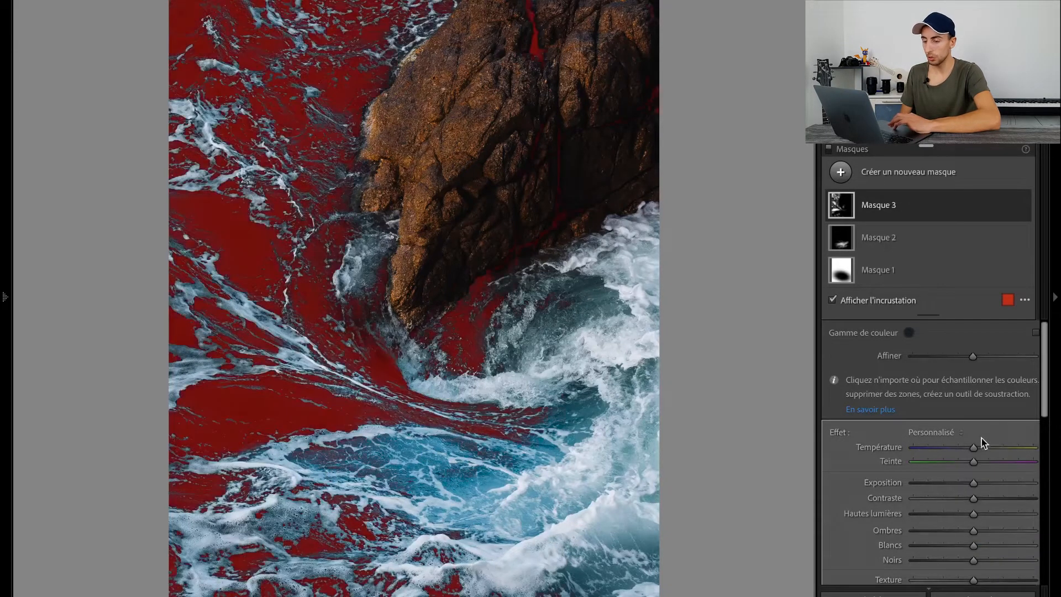
pyautogui.moveTo(973, 448); pyautogui.dragTo(979, 451)
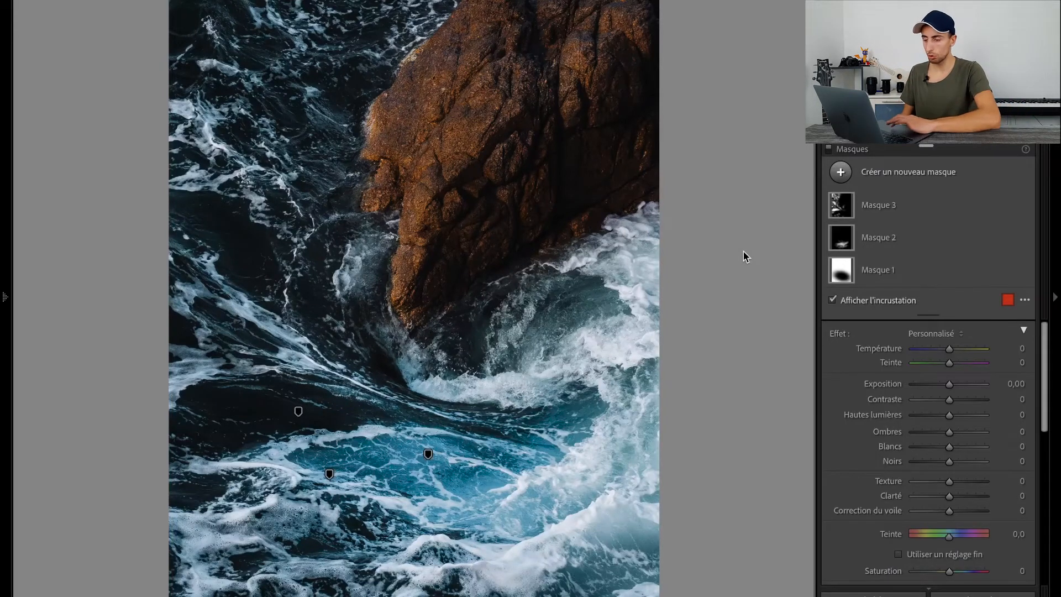
# Add another colour range mask sampled from the brown rock and slightly widen its range
pyautogui.click(841, 172)
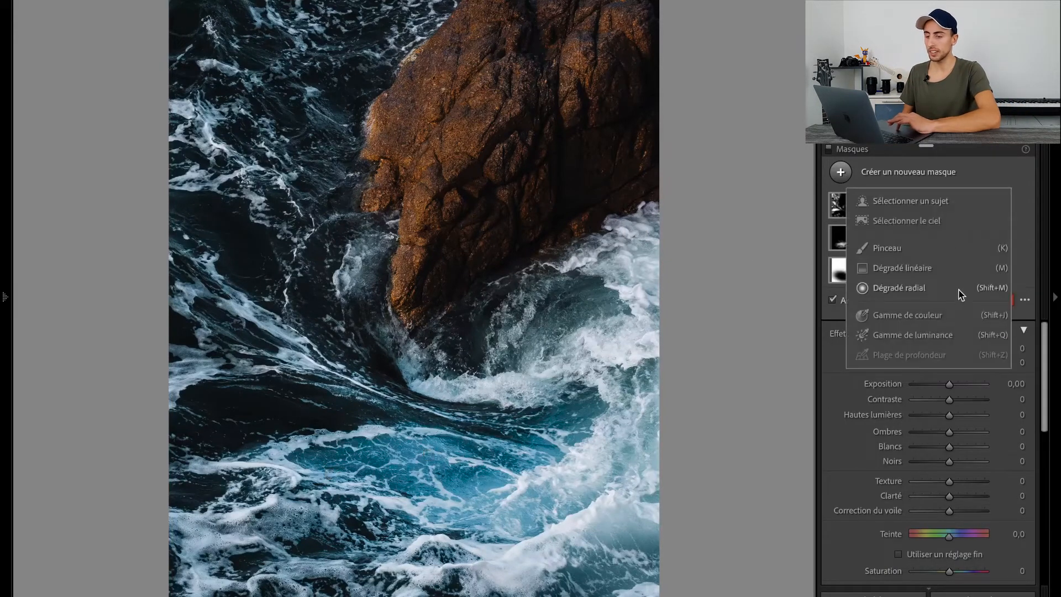
pyautogui.click(906, 315)
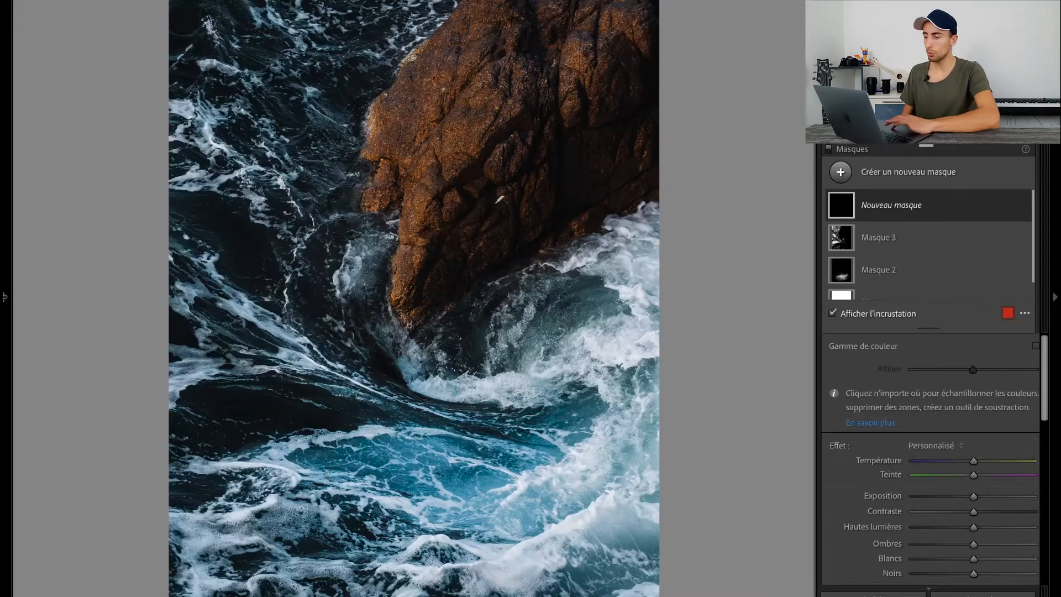
pyautogui.click(435, 117)
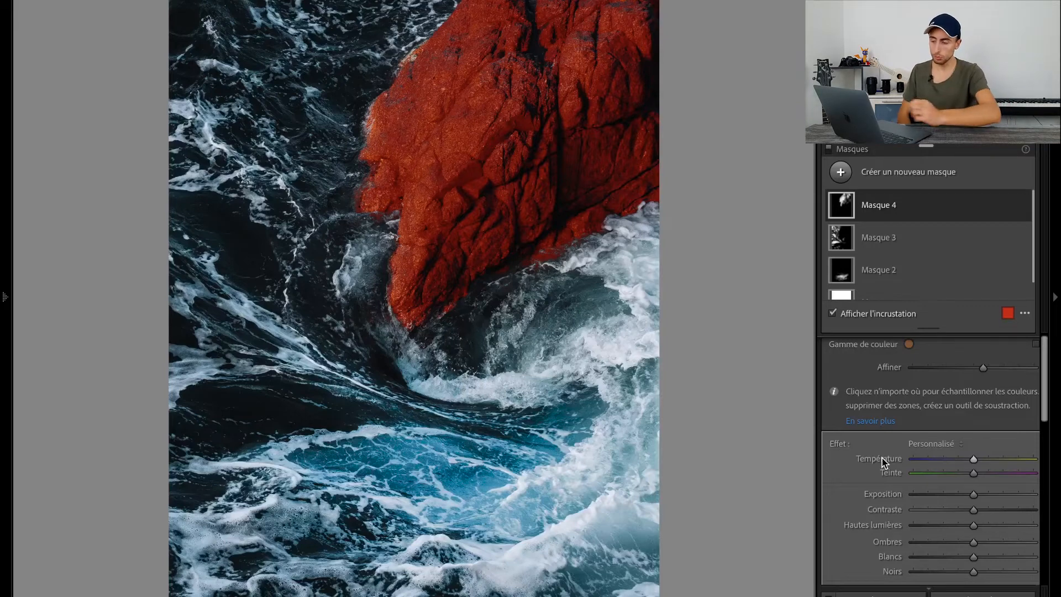
# Slightly warm the rock colour mask's temperature and raise its shadows and whites
pyautogui.moveTo(972, 459); pyautogui.dragTo(978, 460)
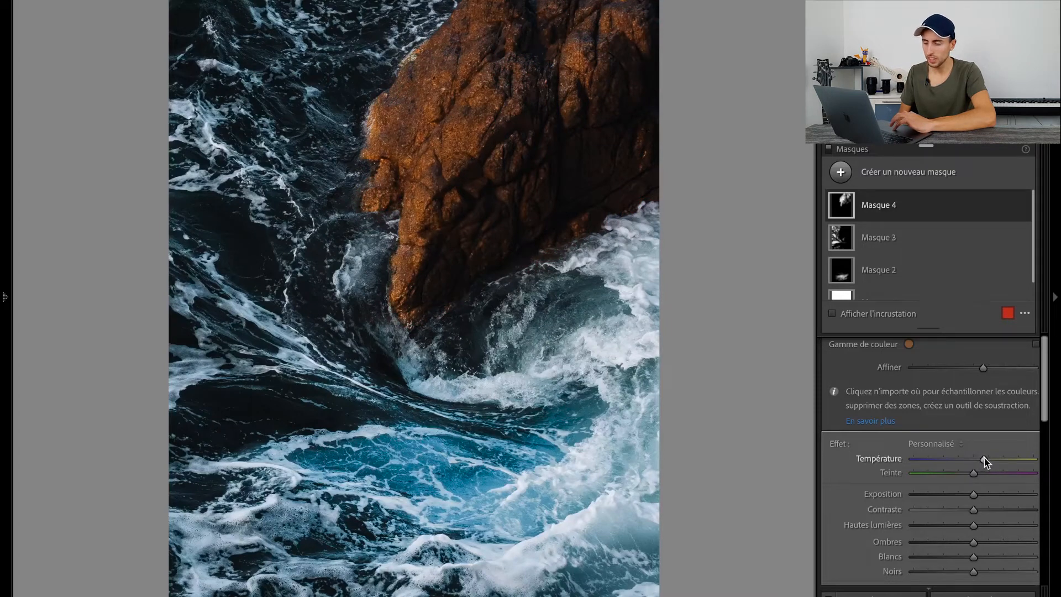
pyautogui.scroll(-2, 978, 544)
pyautogui.scroll(-1, 978, 549)
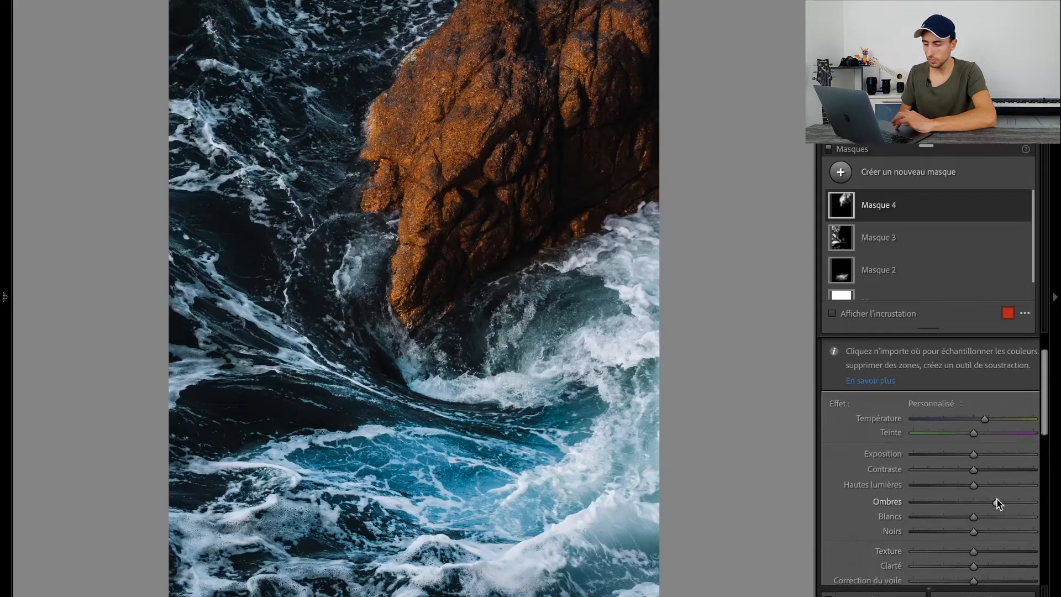
pyautogui.moveTo(985, 516); pyautogui.dragTo(1002, 517)
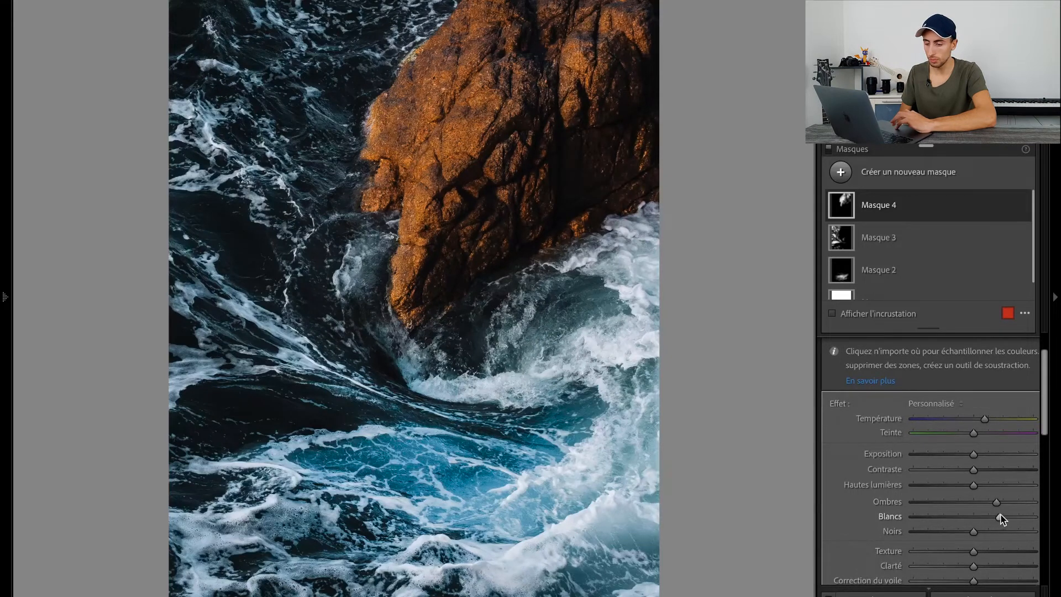
# Slightly lower the rock colour mask's blacks, texture and saturation
pyautogui.scroll(-6, 972, 486)
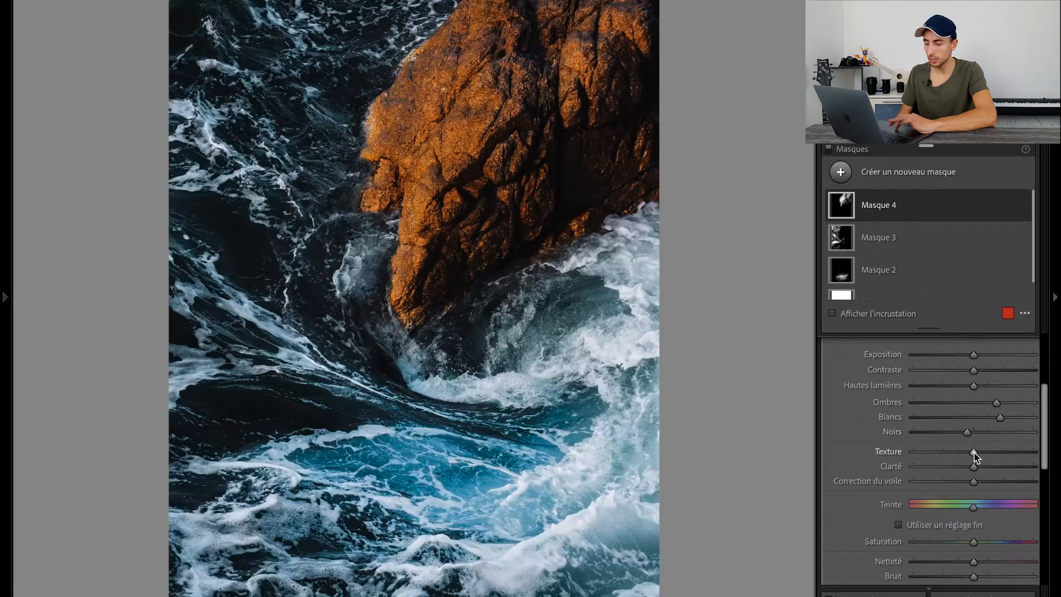
pyautogui.moveTo(970, 452); pyautogui.dragTo(963, 453)
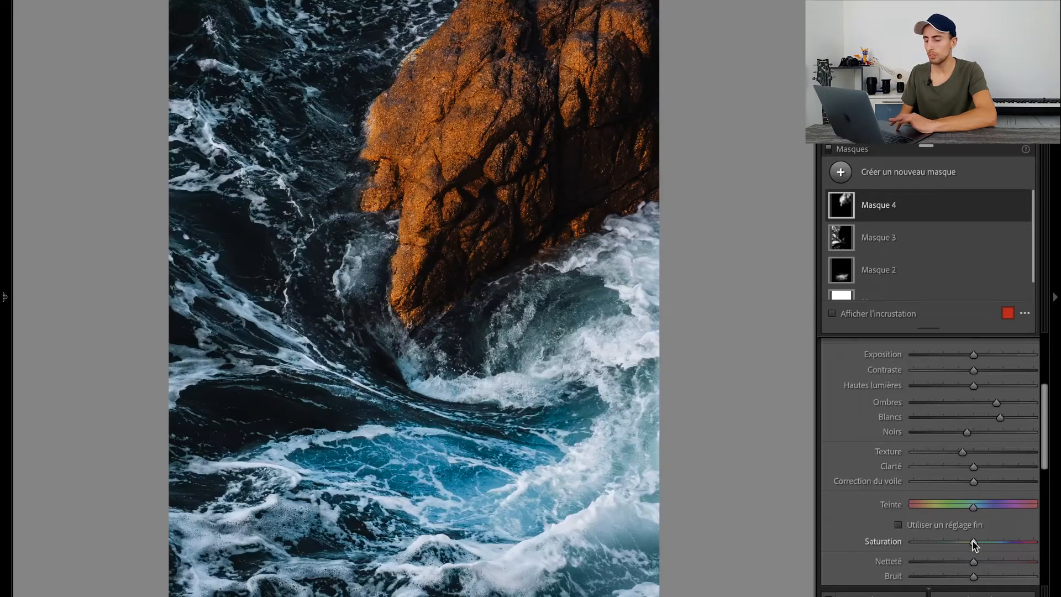
pyautogui.moveTo(973, 542); pyautogui.dragTo(960, 543)
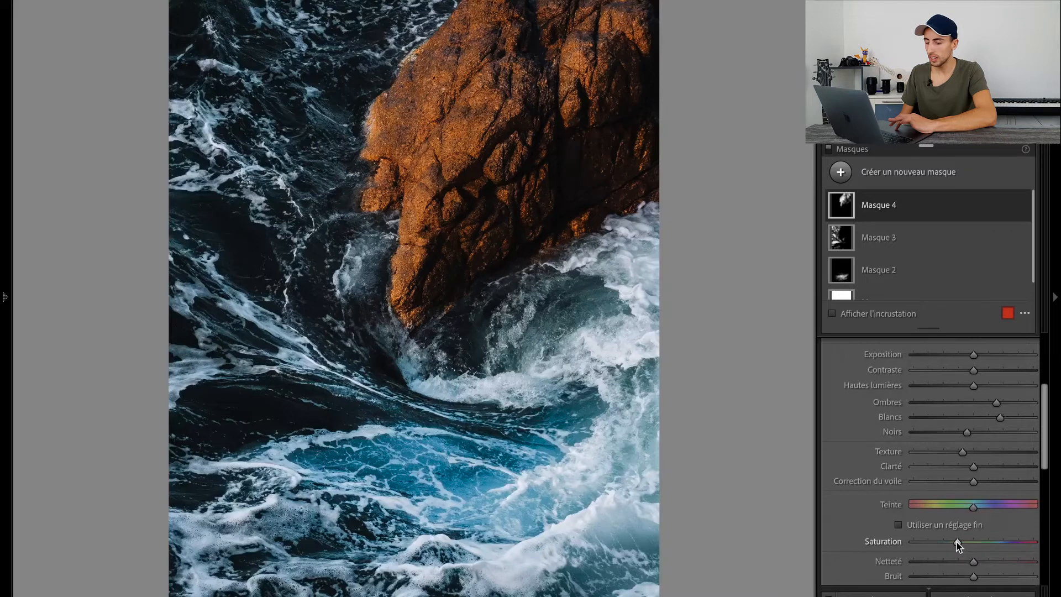
# Brush a new mask over the shaded right part of the rock and set its shadows to 31 and whites to 44
pyautogui.click(842, 178)
pyautogui.click(911, 249)
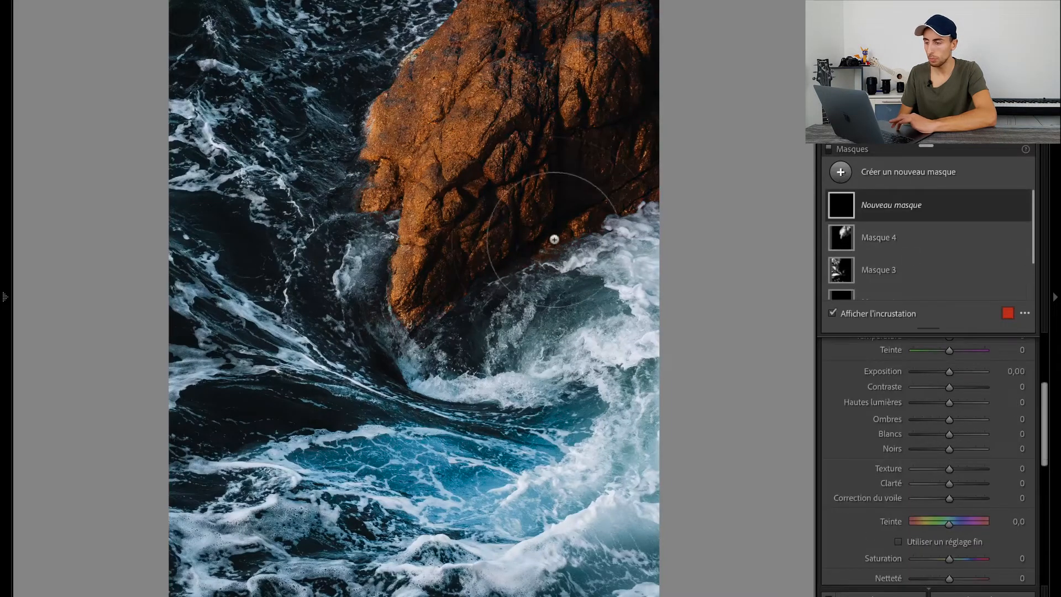
pyautogui.moveTo(477, 233)
pyautogui.mouseDown()
pyautogui.moveTo(570, 132)
pyautogui.moveTo(481, 210)
pyautogui.moveTo(596, 120)
pyautogui.moveTo(554, 151)
pyautogui.moveTo(619, 68)
pyautogui.moveTo(548, 151)
pyautogui.moveTo(578, 122)
pyautogui.mouseUp()
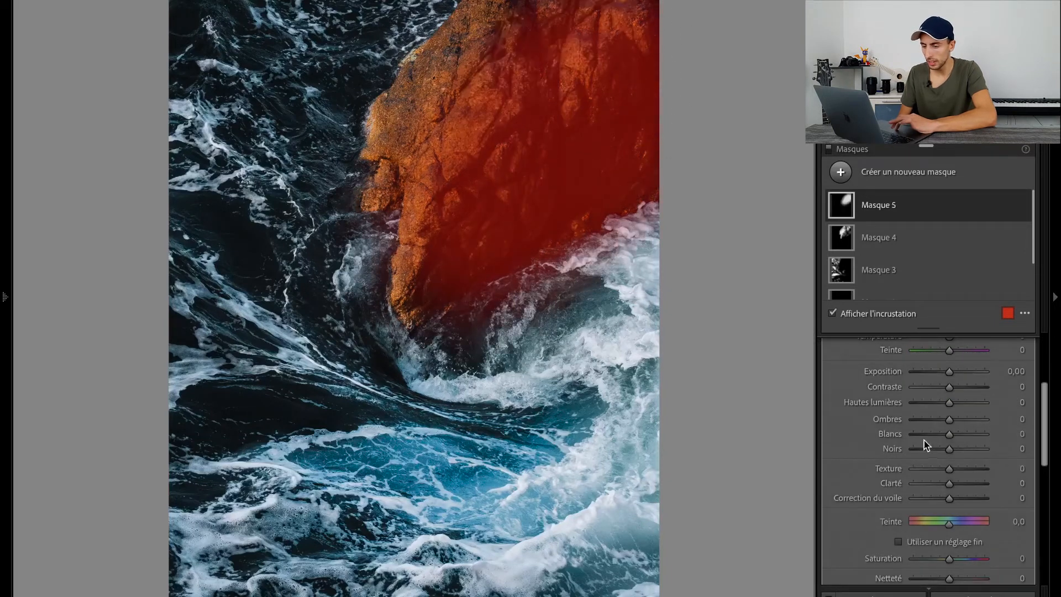
pyautogui.moveTo(949, 419); pyautogui.dragTo(964, 436)
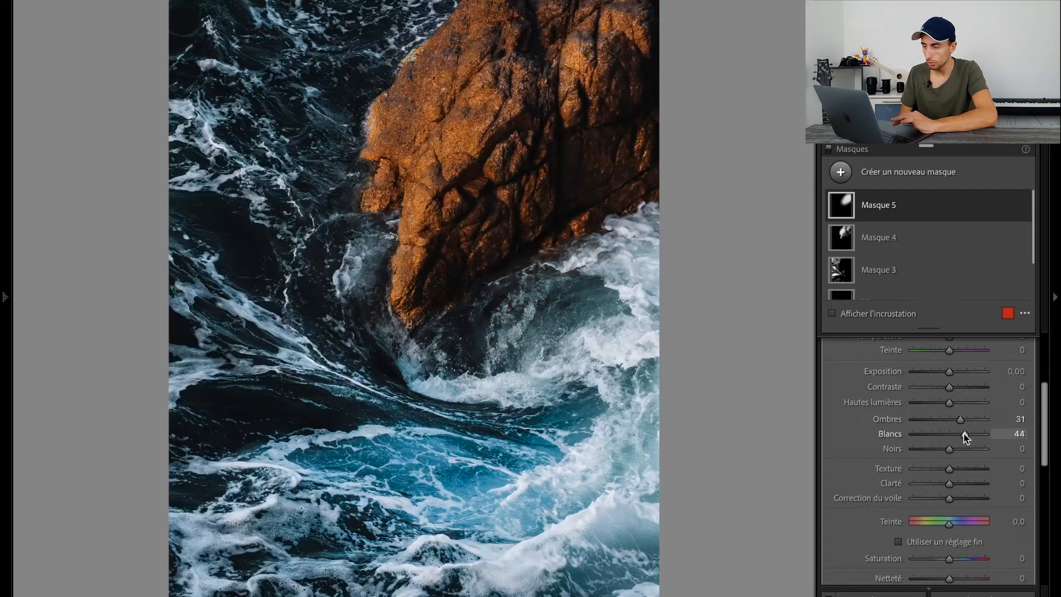
# Set the saturation of the turquoise water mask, Masque 2, to 3
pyautogui.scroll(-1, 935, 255)
pyautogui.scroll(-1, 935, 254)
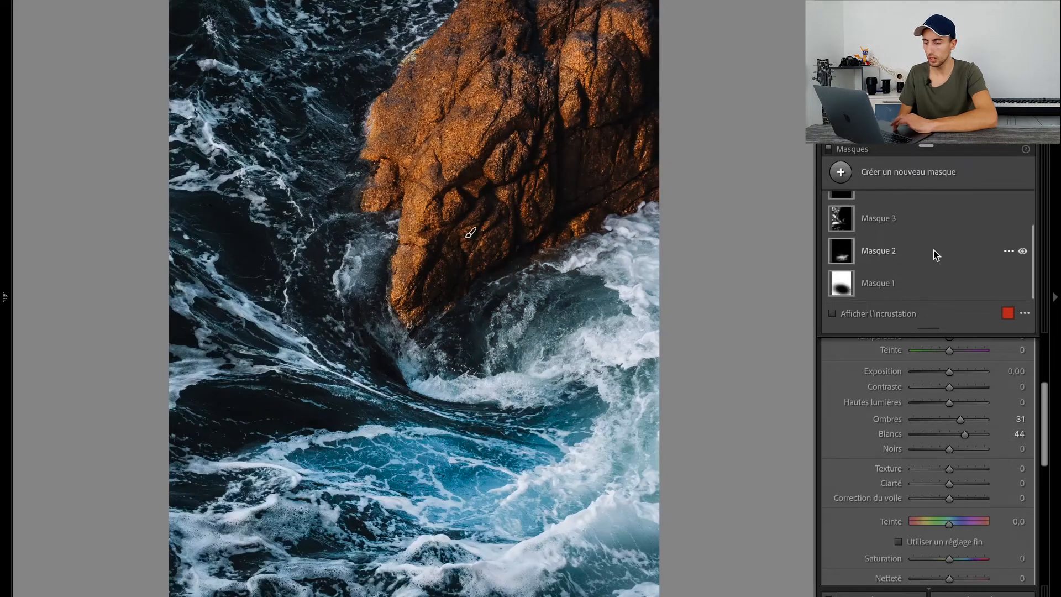
pyautogui.click(895, 257)
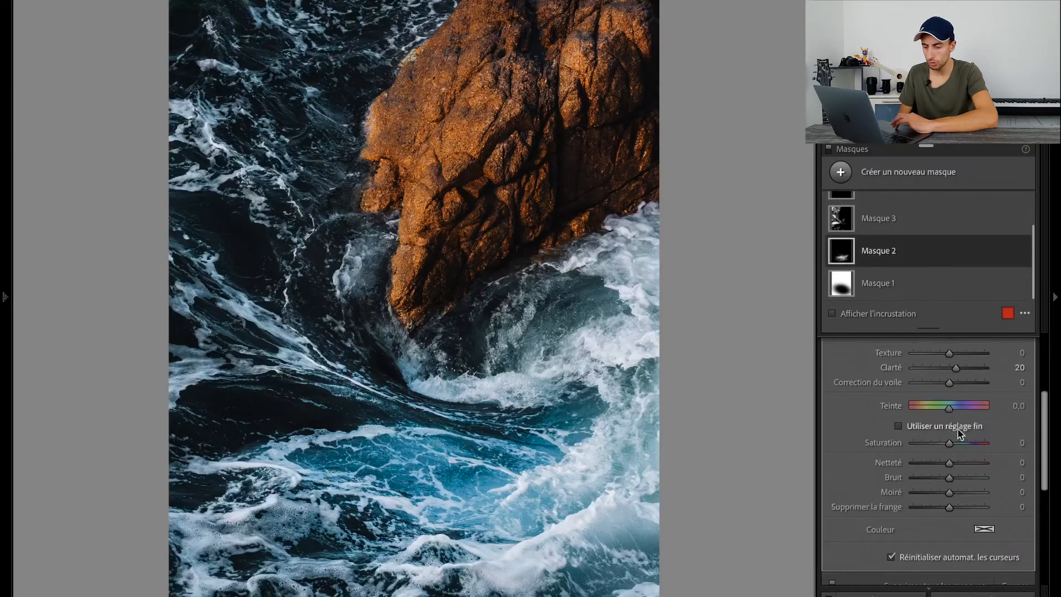
pyautogui.moveTo(950, 445); pyautogui.dragTo(952, 446)
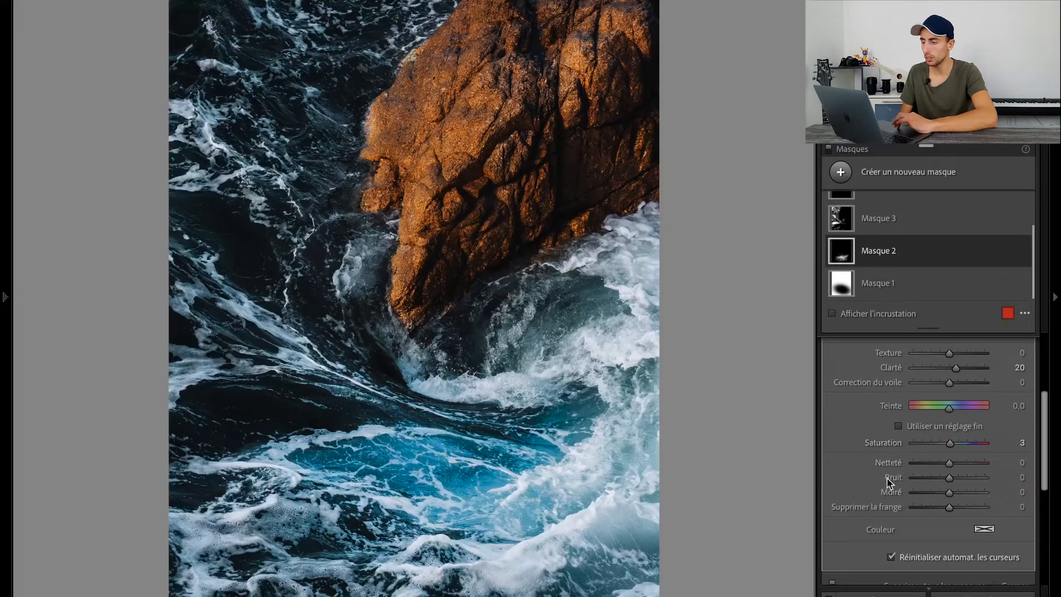
pyautogui.scroll(3, 887, 481)
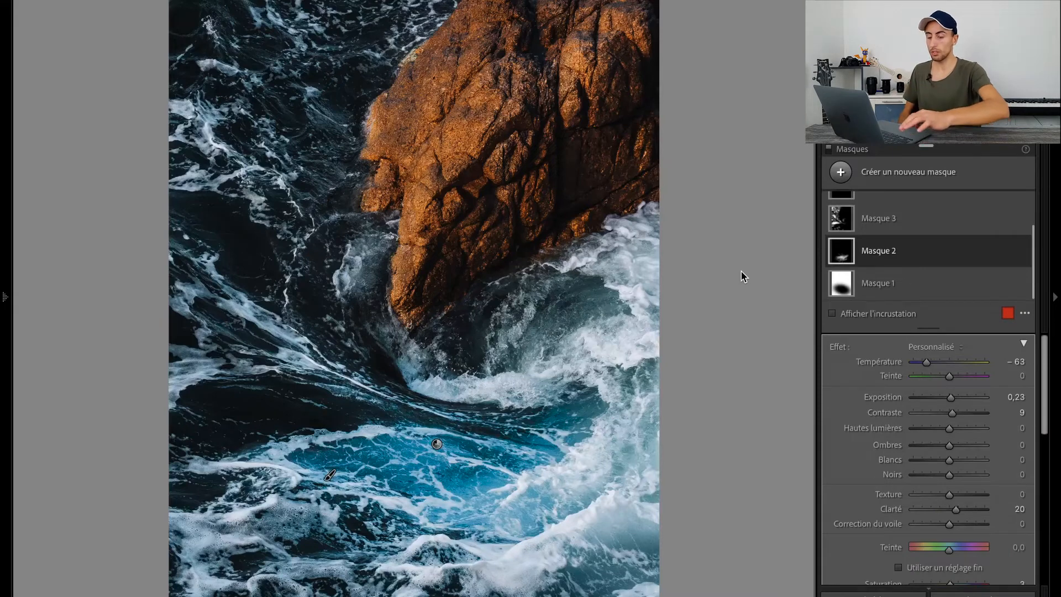
# Leave masking, set the whole photo's saturation to -13 in the basic adjustments, and view the photo full screen
pyautogui.press('Escape')
pyautogui.hotkey('shift', 'w')
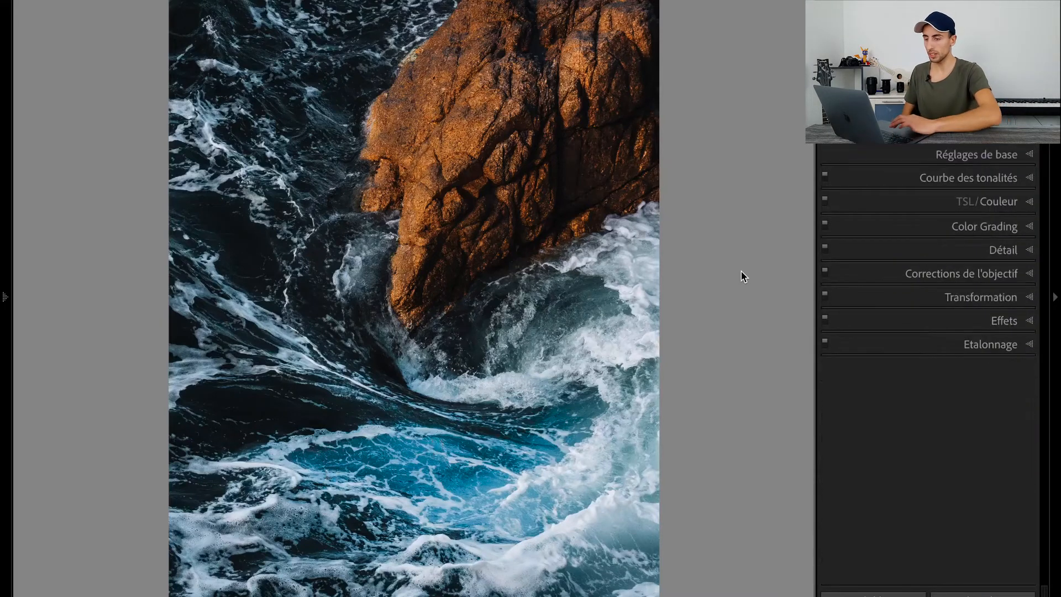
pyautogui.click(954, 154)
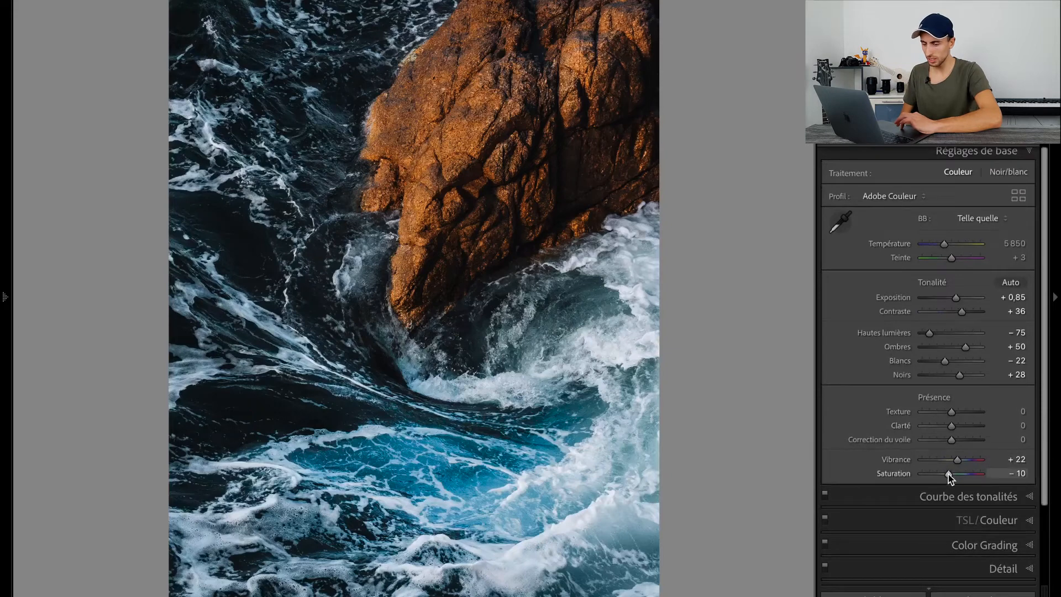
pyautogui.moveTo(948, 474); pyautogui.dragTo(947, 474)
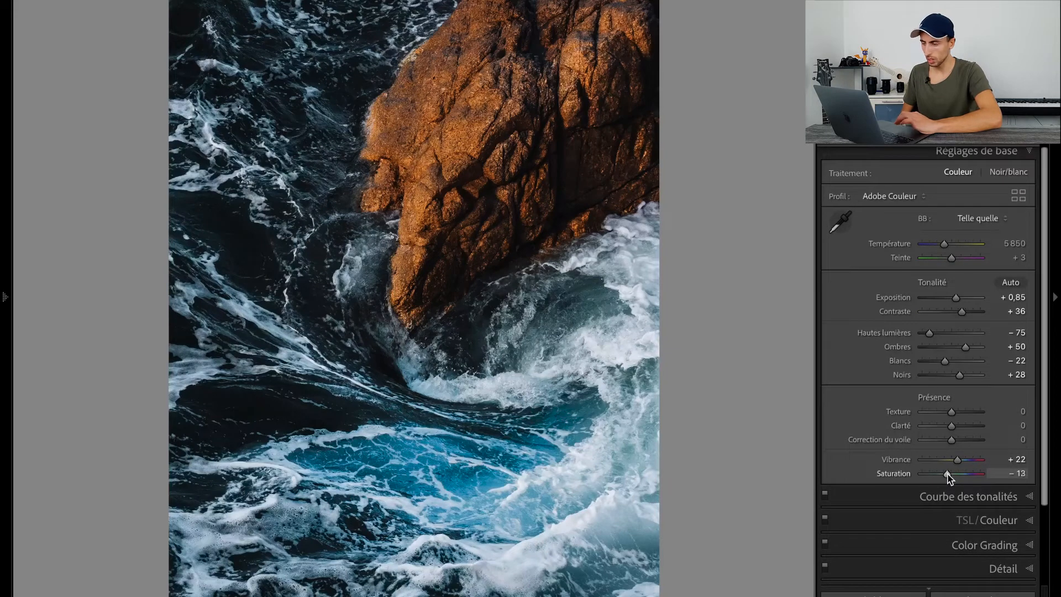
pyautogui.click(1022, 153)
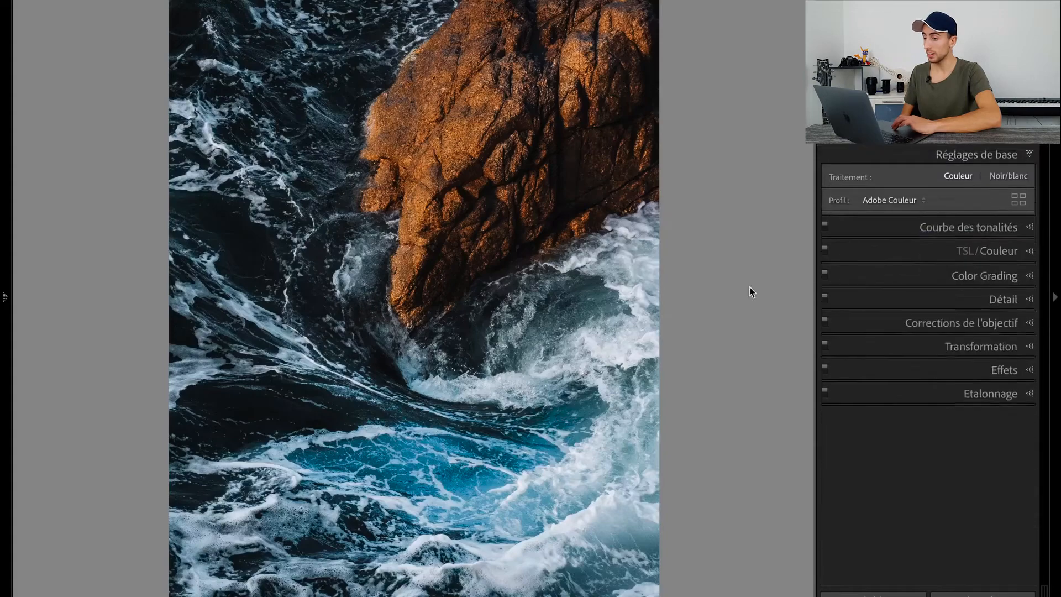
pyautogui.press('f')
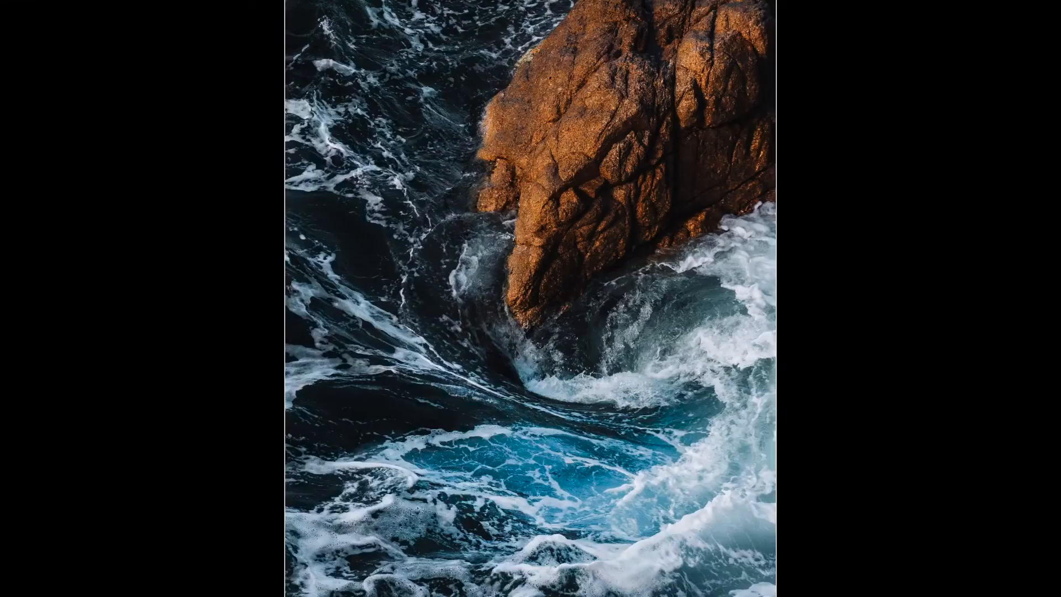